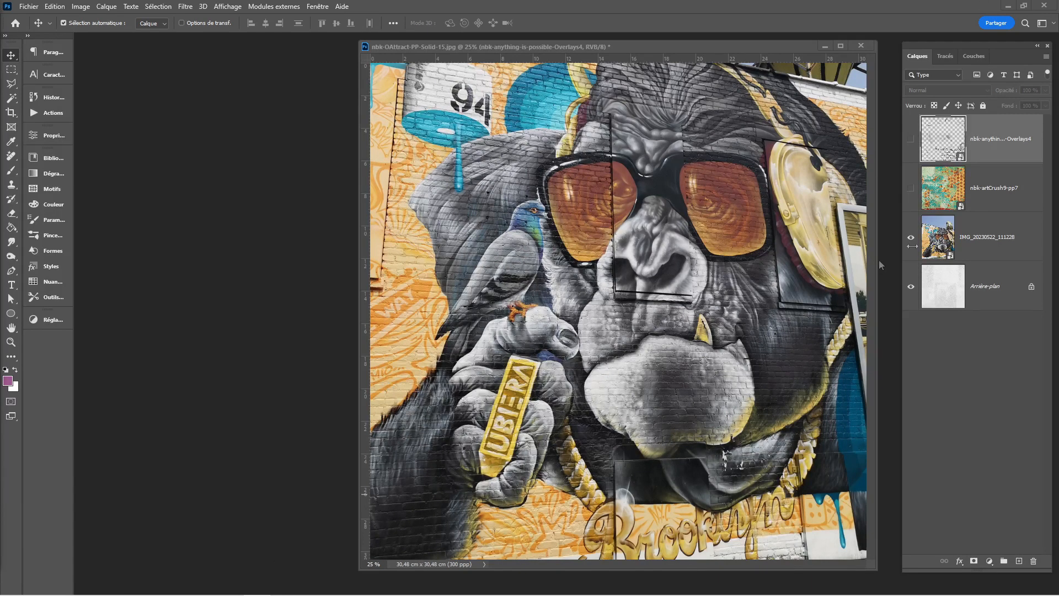
Show the nbk-anything-is-possible-Overlays4 layer, rotate it -90° and align it to cover the whole canvas
{"action": "left_click", "coordinate": [911, 140]}
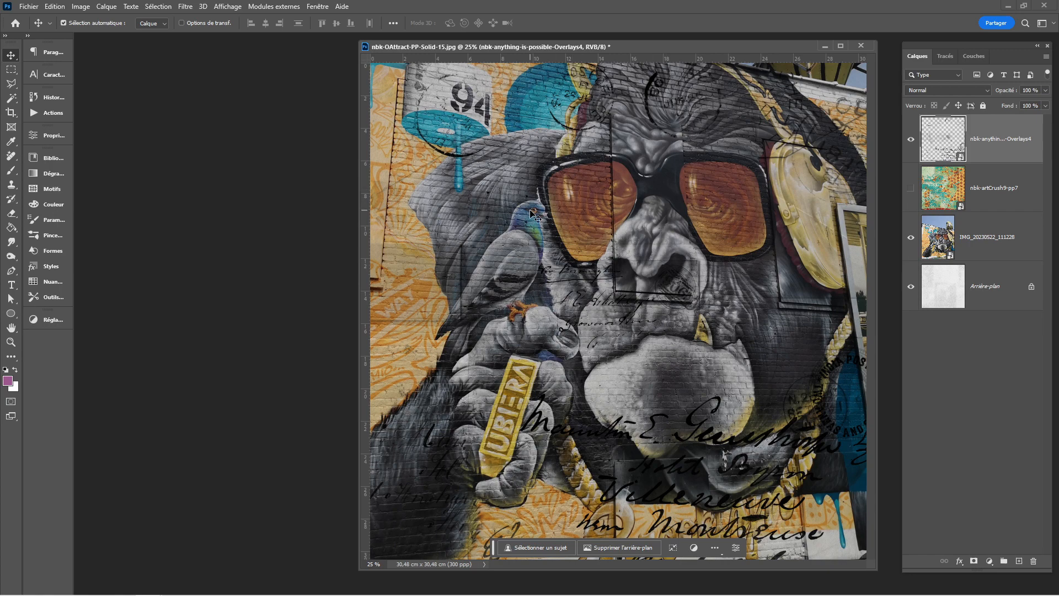
{"action": "left_click_drag", "start_coordinate": [497, 168], "coordinate": [520, 174]}
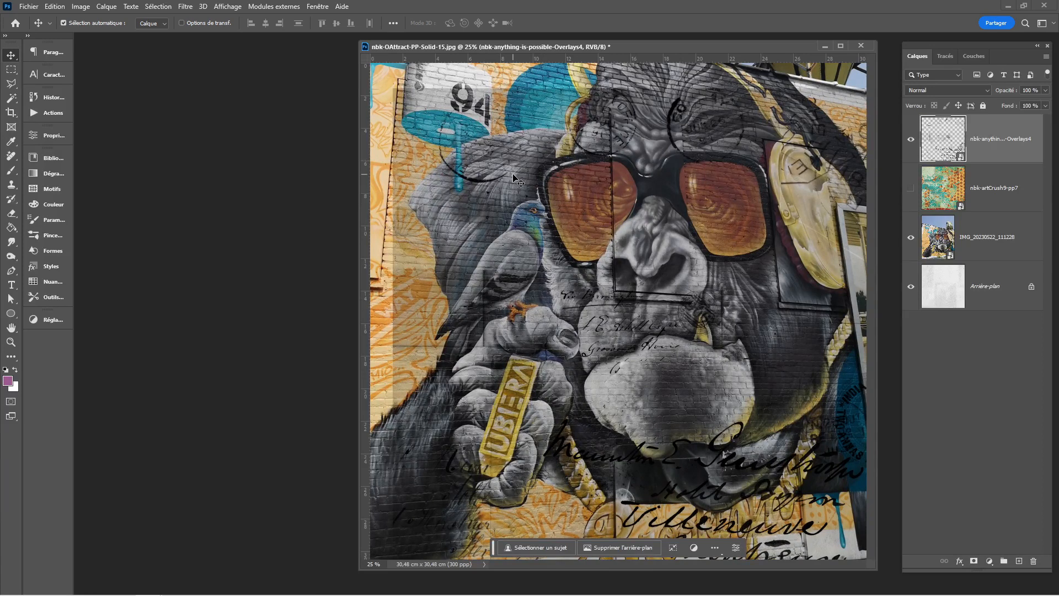
{"action": "key", "text": "ctrl+t"}
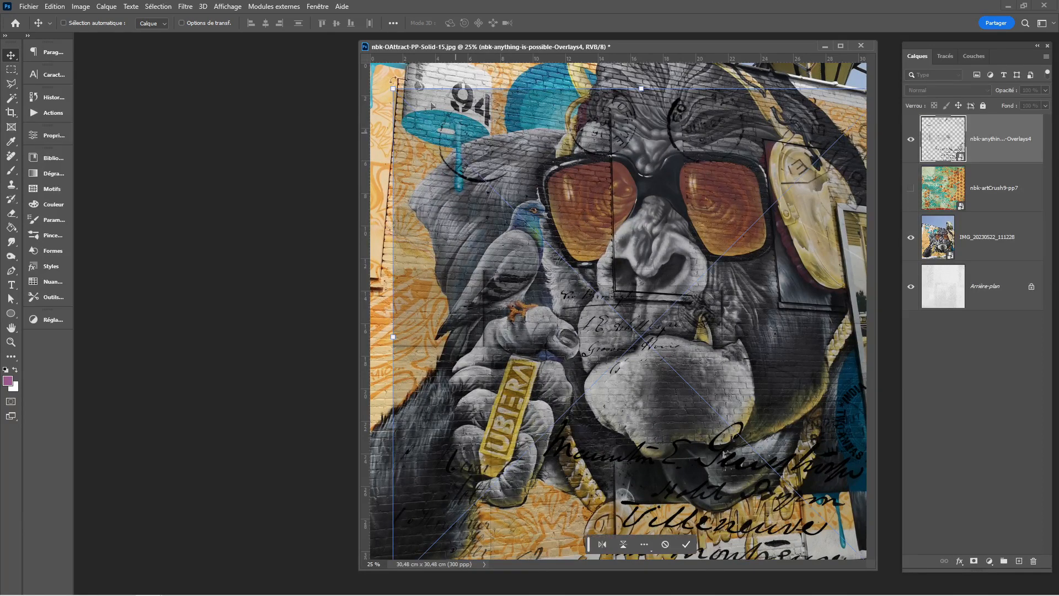
{"action": "left_click_drag", "start_coordinate": [387, 80], "coordinate": [447, 546]}
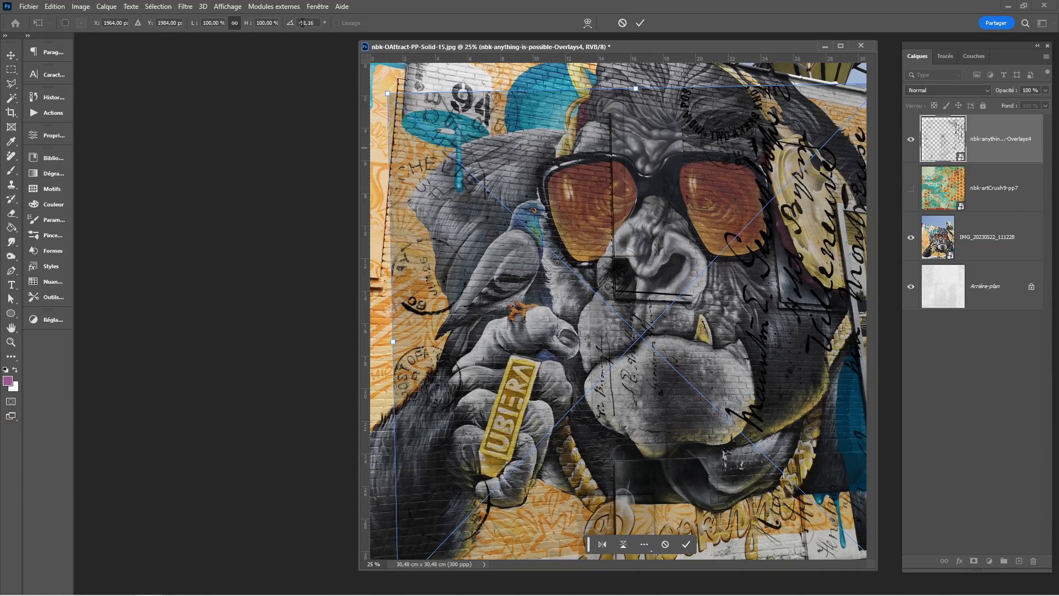
{"action": "left_click", "coordinate": [305, 23]}
{"action": "type", "text": "-90"}
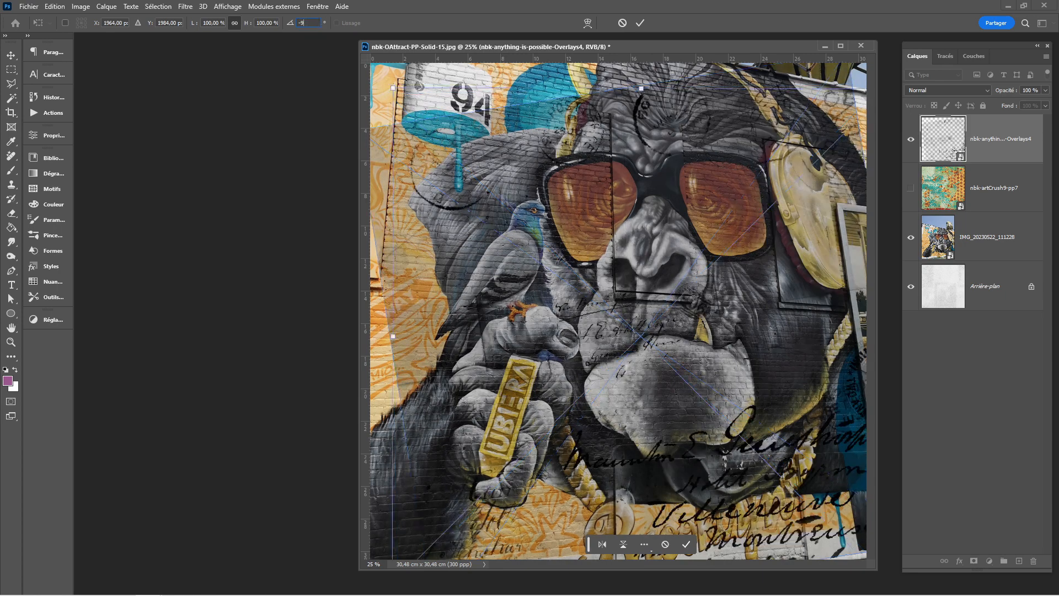
{"action": "left_click_drag", "start_coordinate": [696, 199], "coordinate": [673, 171]}
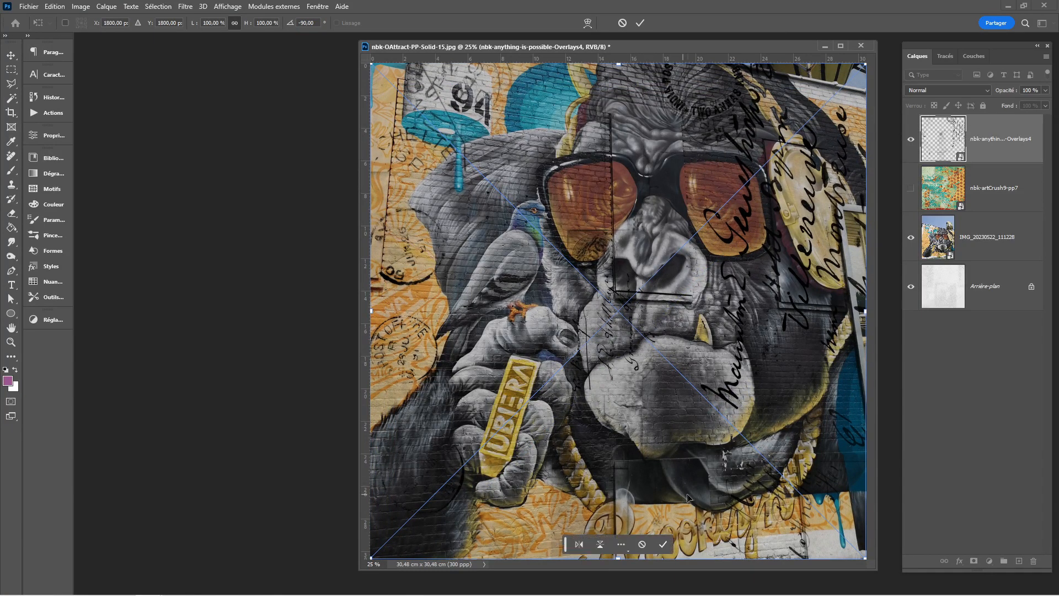
{"action": "key", "text": "Return"}
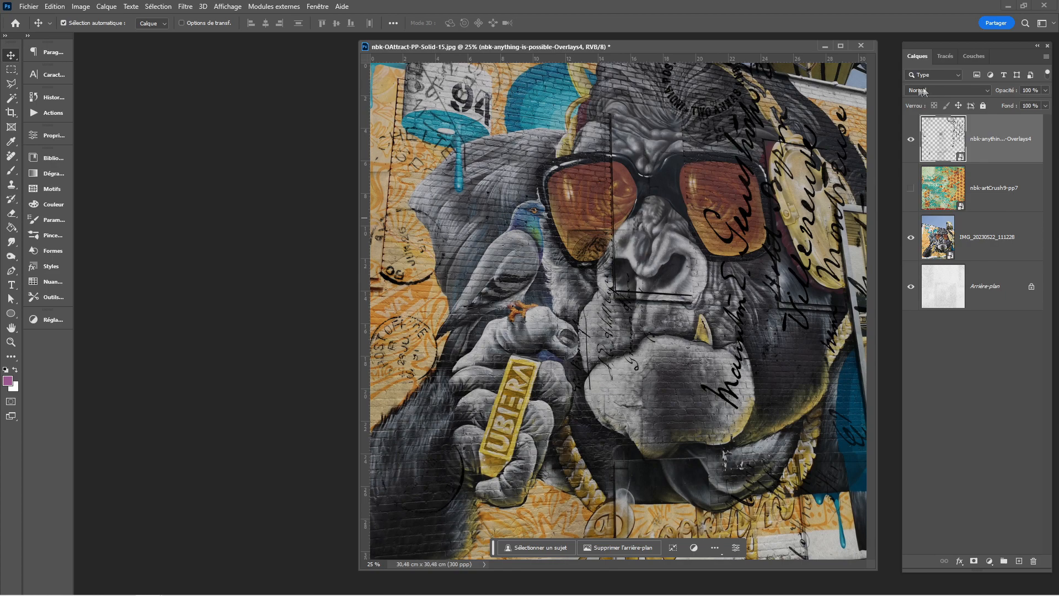
Set the blend mode of the overlay layer to Division
{"action": "left_click", "coordinate": [988, 88]}
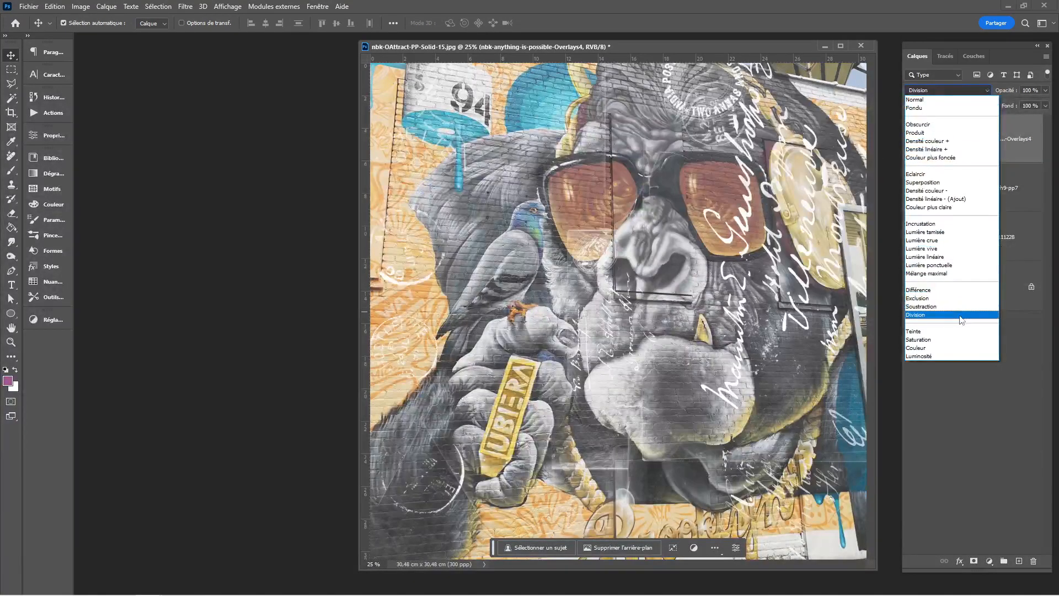
{"action": "left_click", "coordinate": [961, 316]}
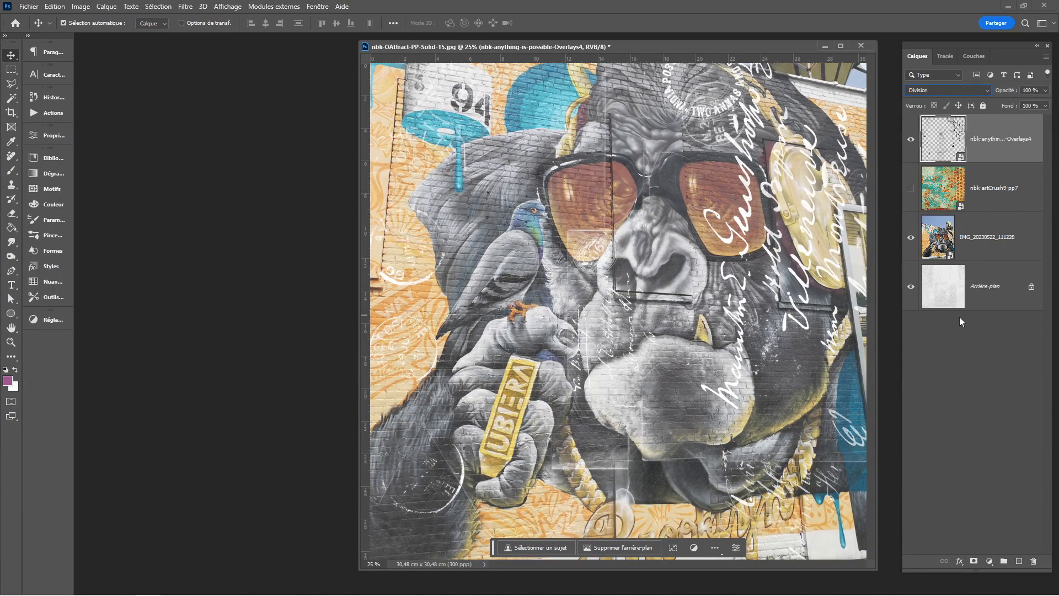
Mask the overlay to a polygonal area right of a slanted line from about 19 cm on the canvas's top edge to 15 cm on its bottom edge
{"action": "left_click", "coordinate": [14, 88]}
{"action": "left_click", "coordinate": [55, 94]}
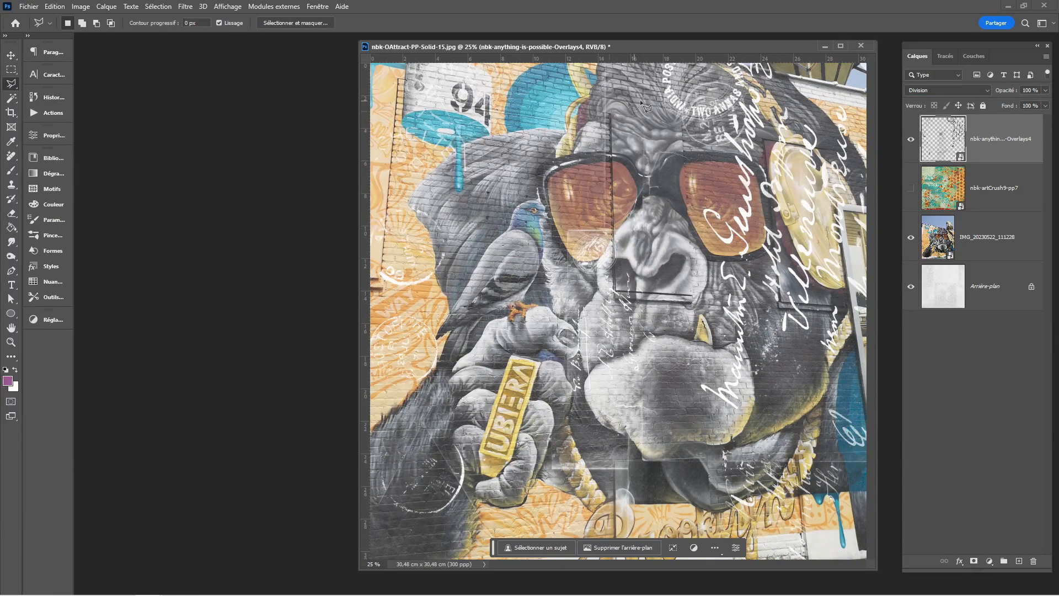
{"action": "left_click", "coordinate": [678, 64]}
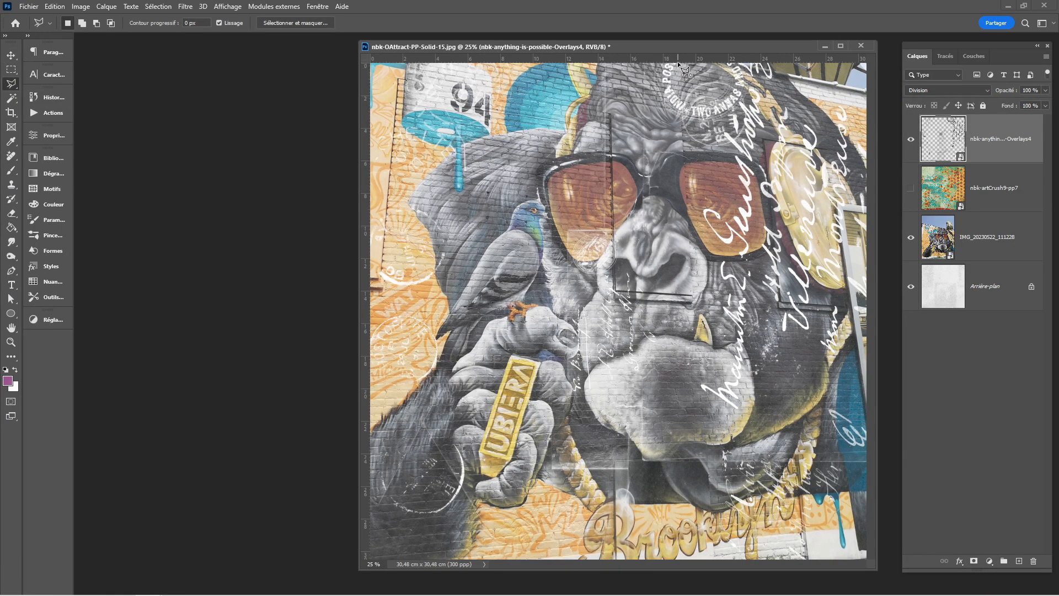
{"action": "left_click", "coordinate": [617, 558]}
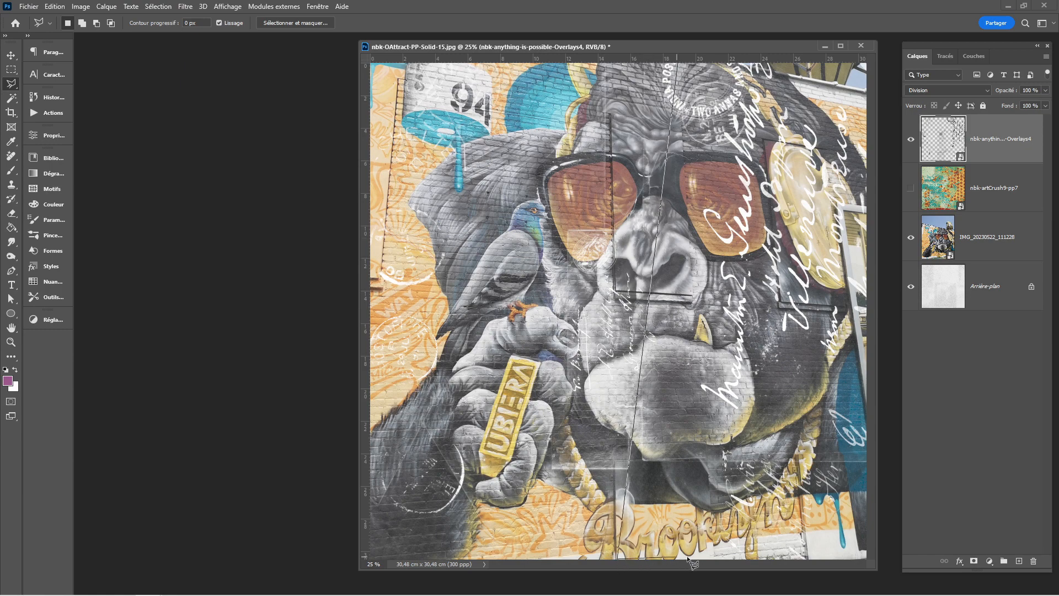
{"action": "left_click", "coordinate": [866, 558]}
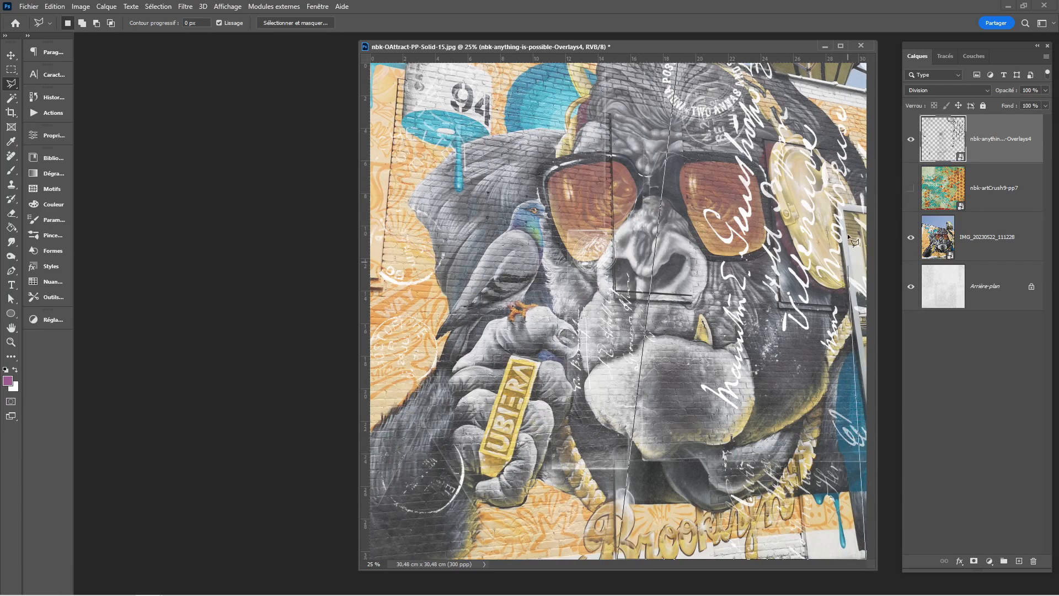
{"action": "left_click", "coordinate": [866, 64]}
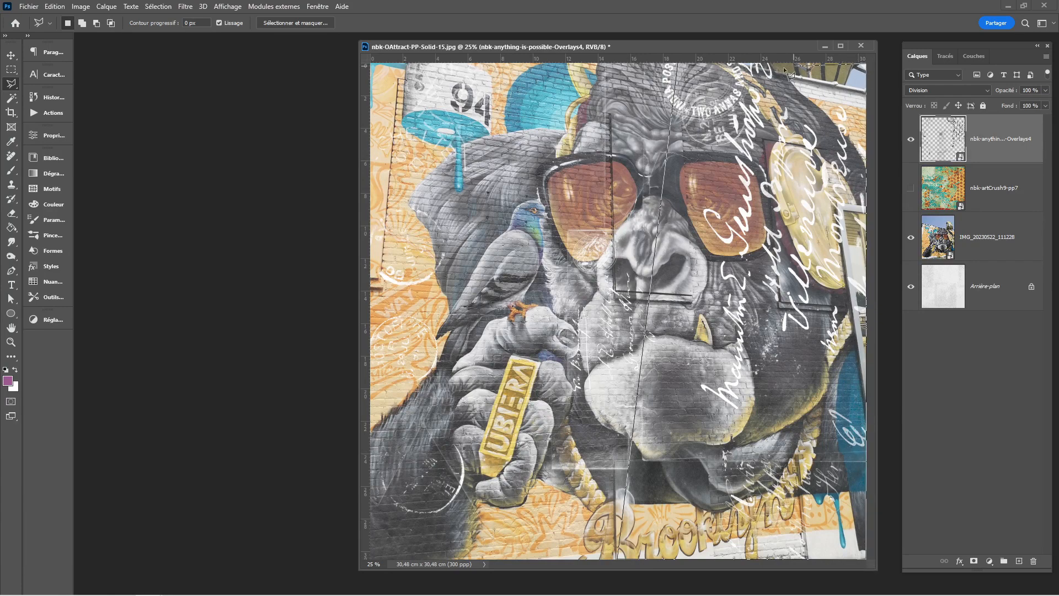
{"action": "left_click", "coordinate": [679, 65]}
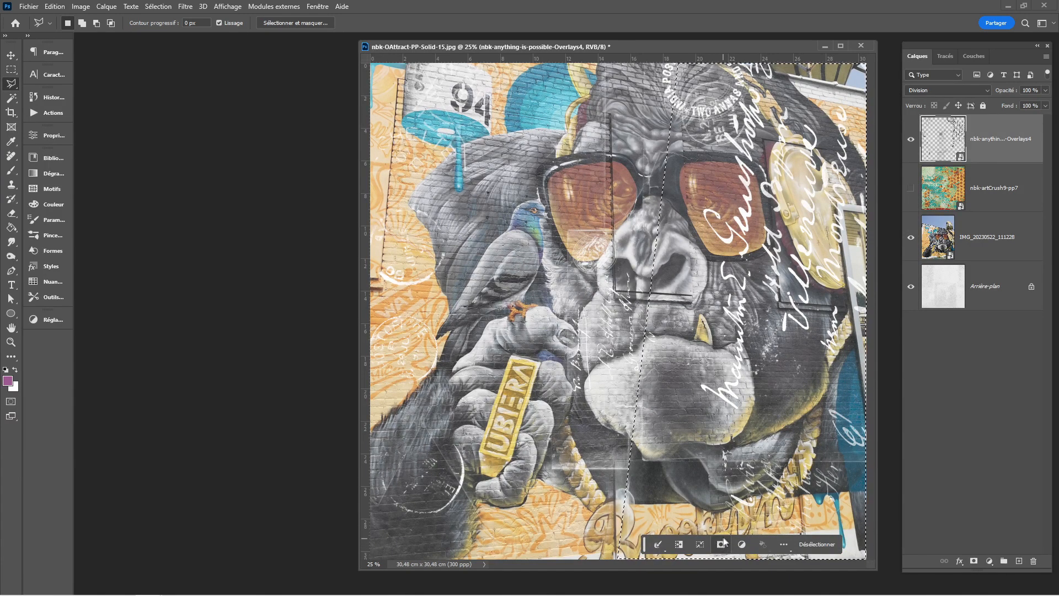
{"action": "left_click", "coordinate": [721, 542]}
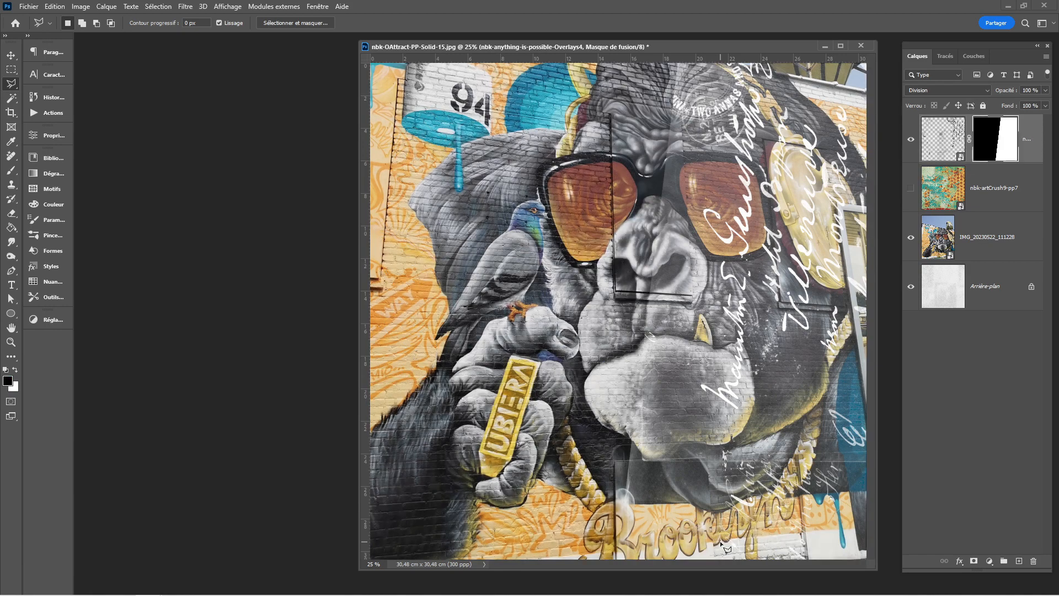
{"action": "left_click", "coordinate": [11, 56]}
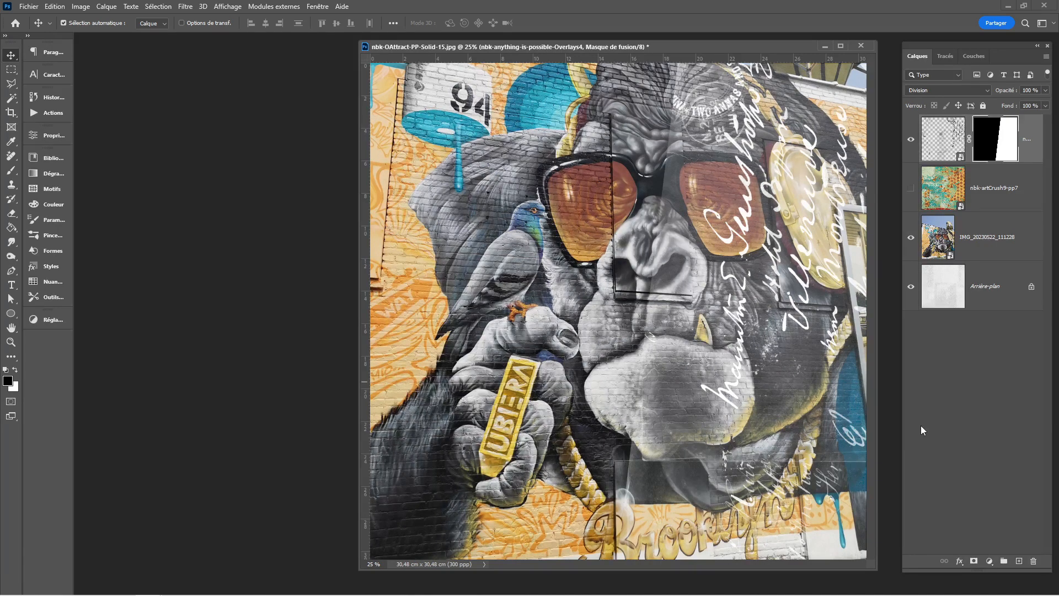
Duplicate the masked overlay layer, and hide both overlay layers while showing the nbk-artCrush9-pp7 layer
{"action": "key", "text": "ctrl+j"}
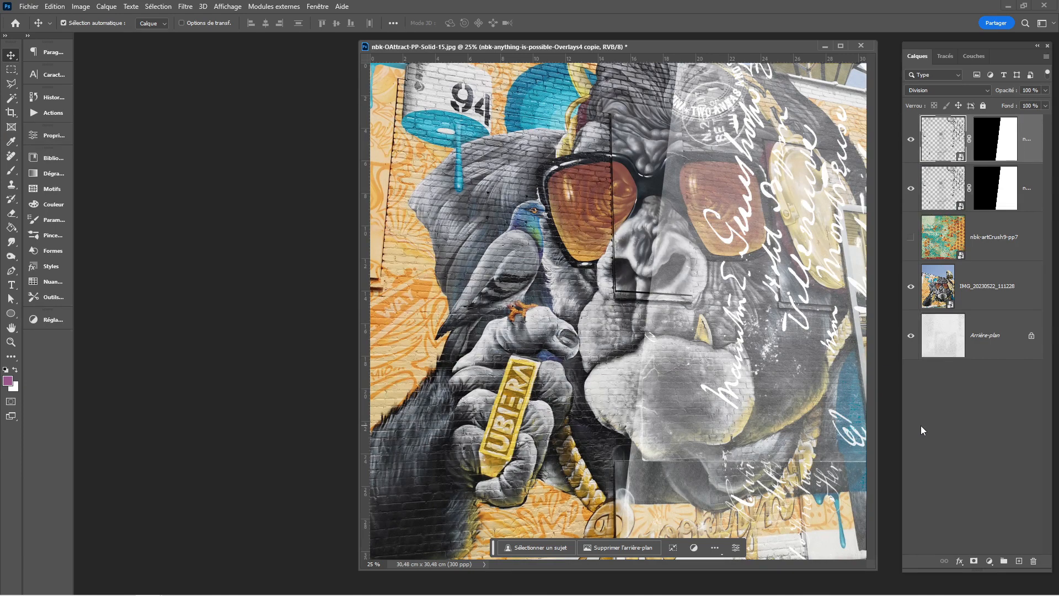
{"action": "left_click", "coordinate": [912, 140]}
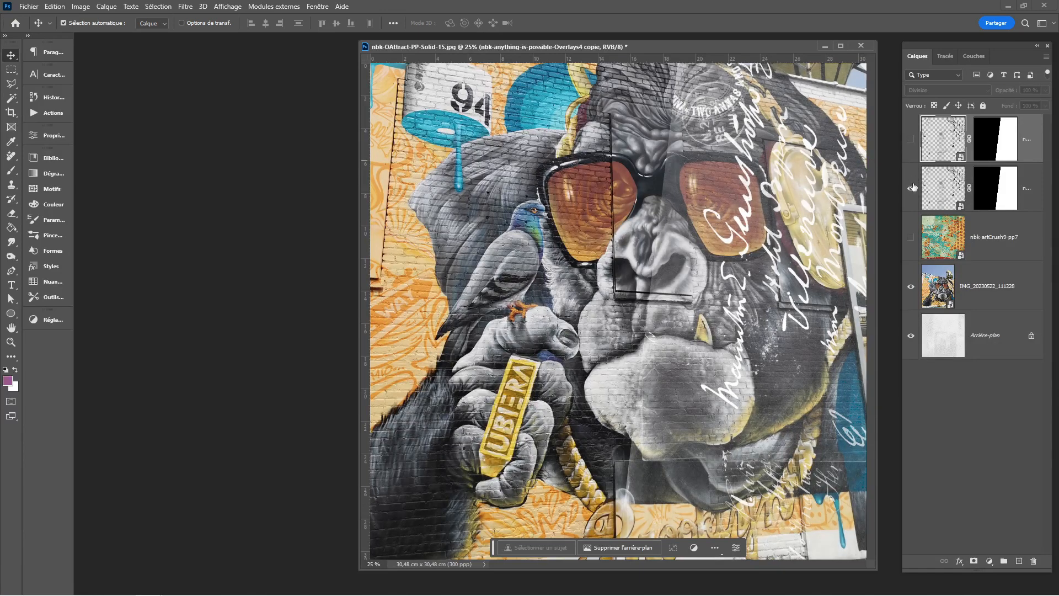
{"action": "left_click", "coordinate": [911, 188]}
{"action": "left_click", "coordinate": [911, 237]}
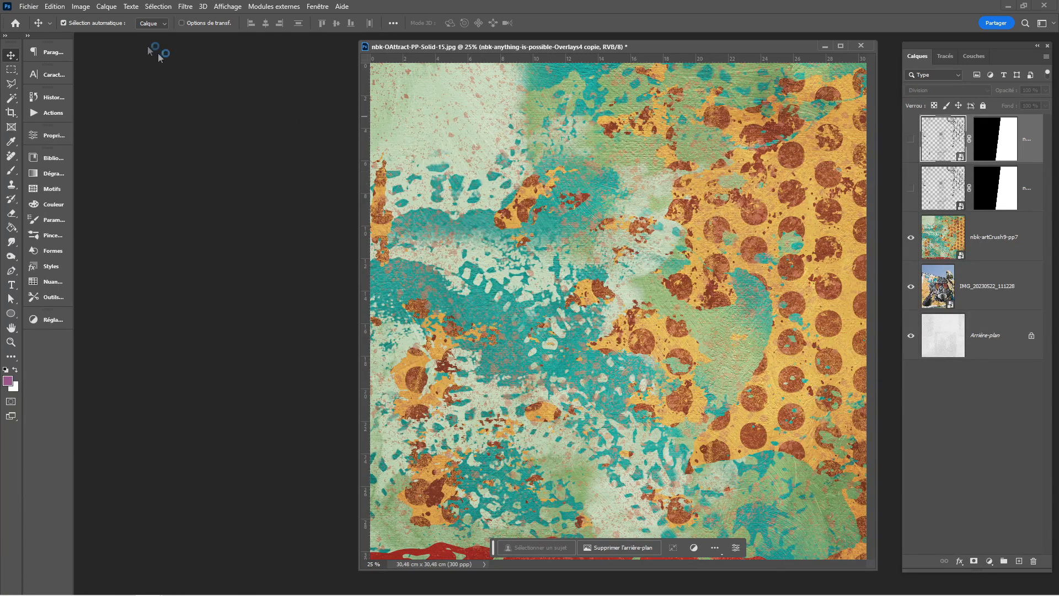
Convert the nbk-artCrush9-pp7 layer to black and white with the Noir et blanc adjustment, using the Blanc maximal preset
{"action": "left_click", "coordinate": [86, 8]}
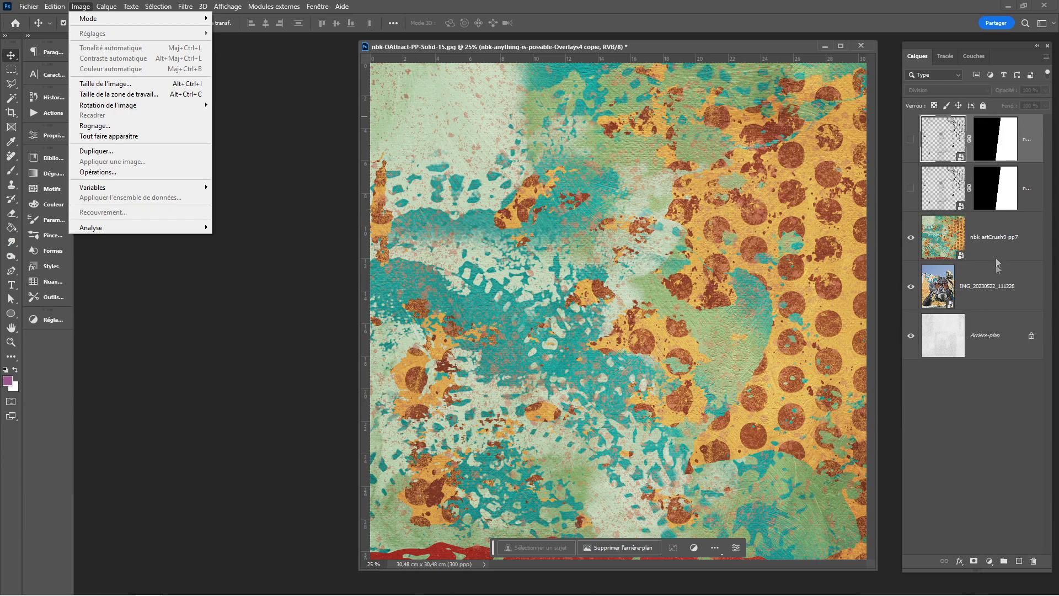
{"action": "left_click", "coordinate": [988, 242]}
{"action": "left_click", "coordinate": [988, 242]}
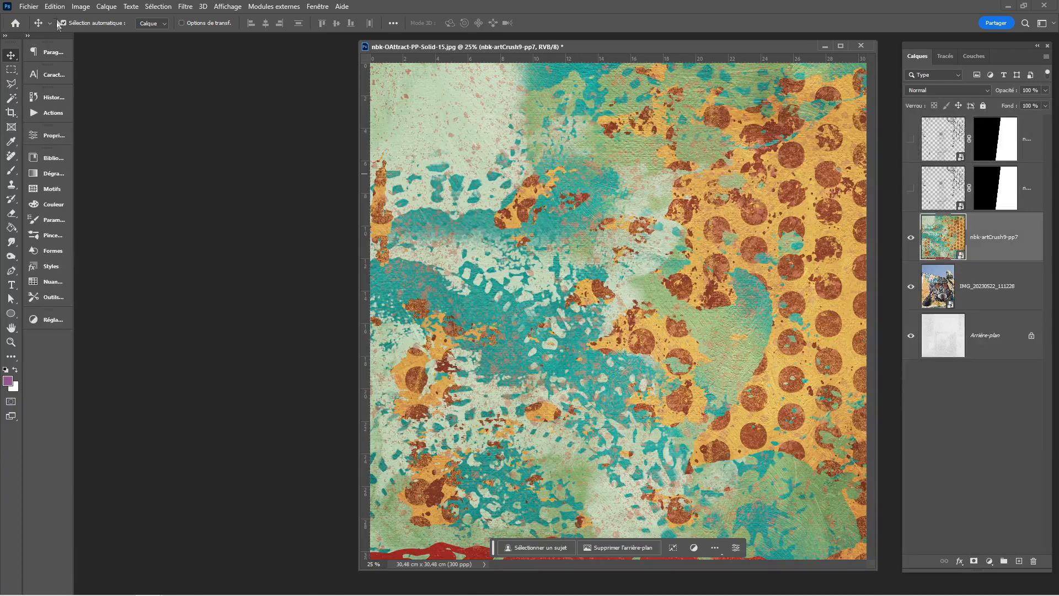
{"action": "left_click", "coordinate": [80, 7]}
{"action": "mouse_move", "coordinate": [137, 38]}
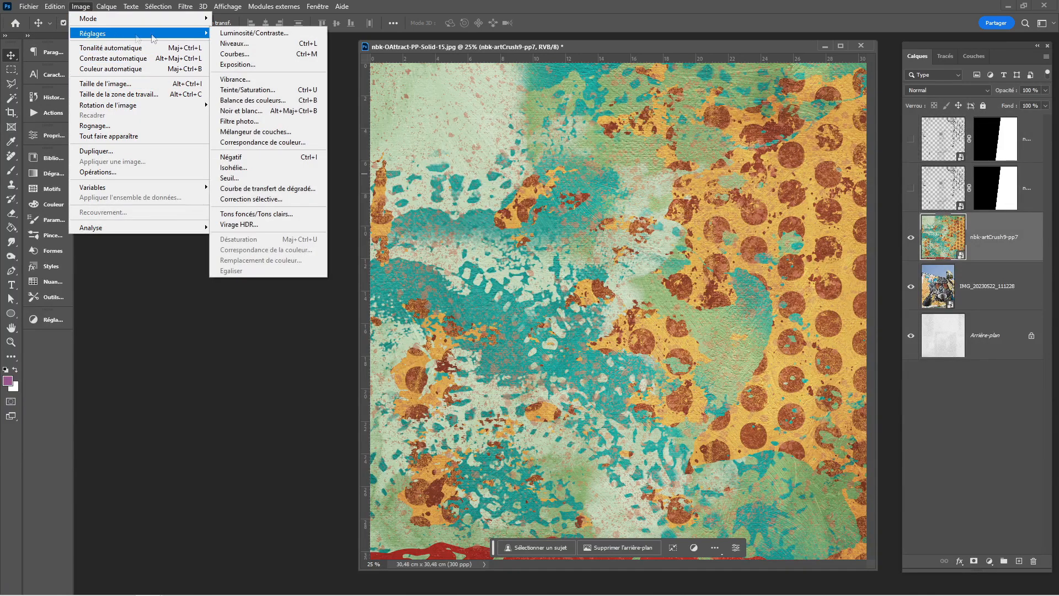
{"action": "left_click", "coordinate": [239, 111]}
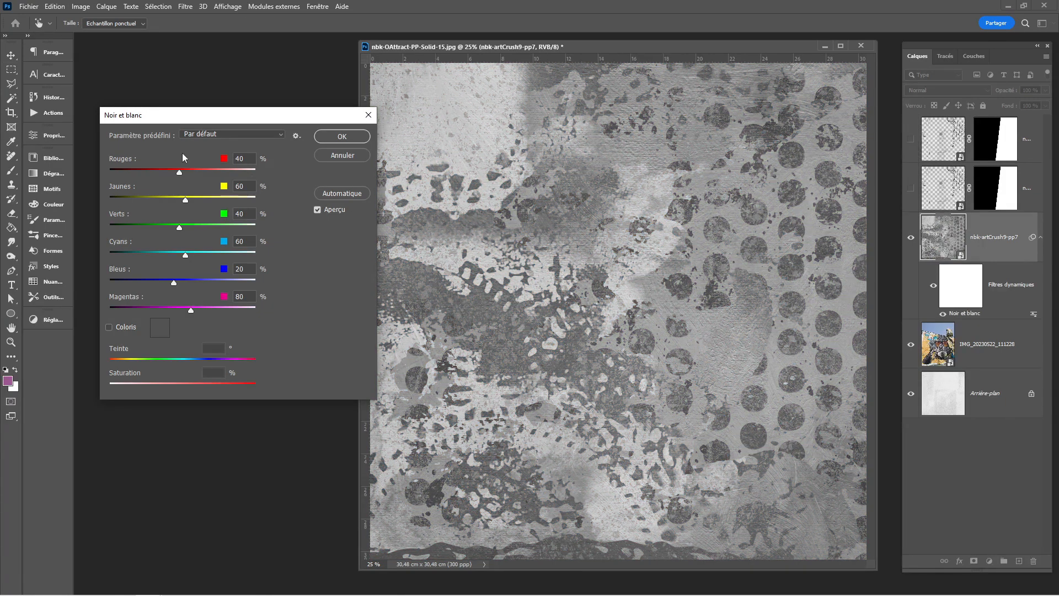
{"action": "left_click", "coordinate": [245, 135]}
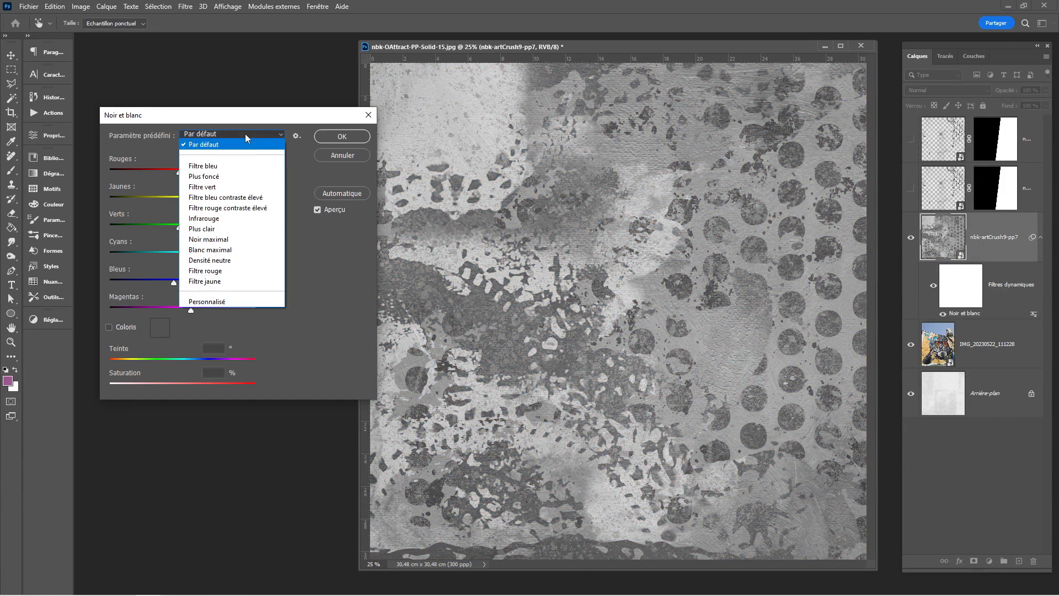
{"action": "left_click", "coordinate": [229, 249]}
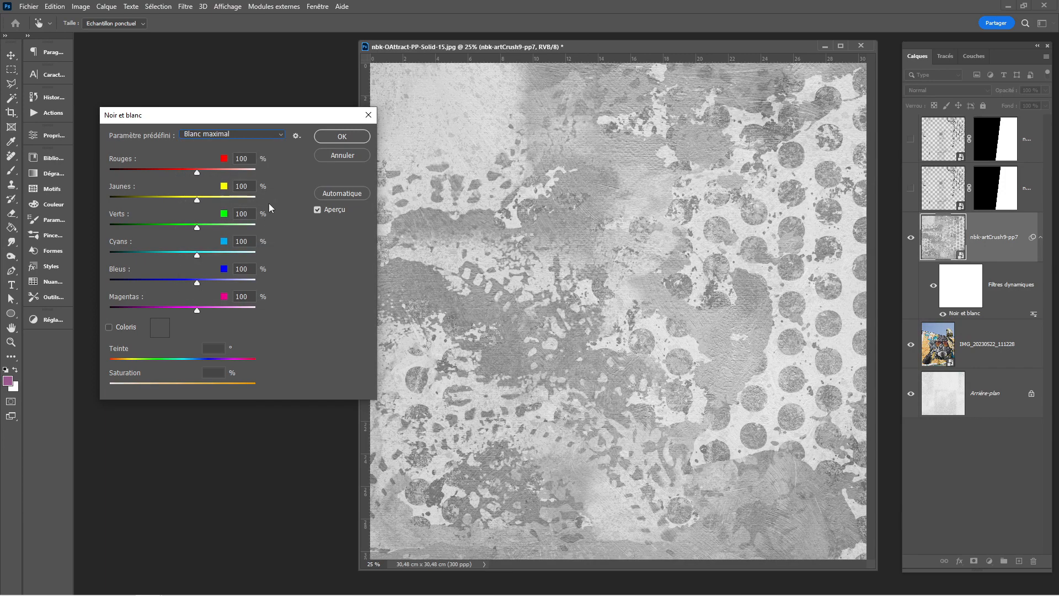
{"action": "left_click", "coordinate": [336, 137]}
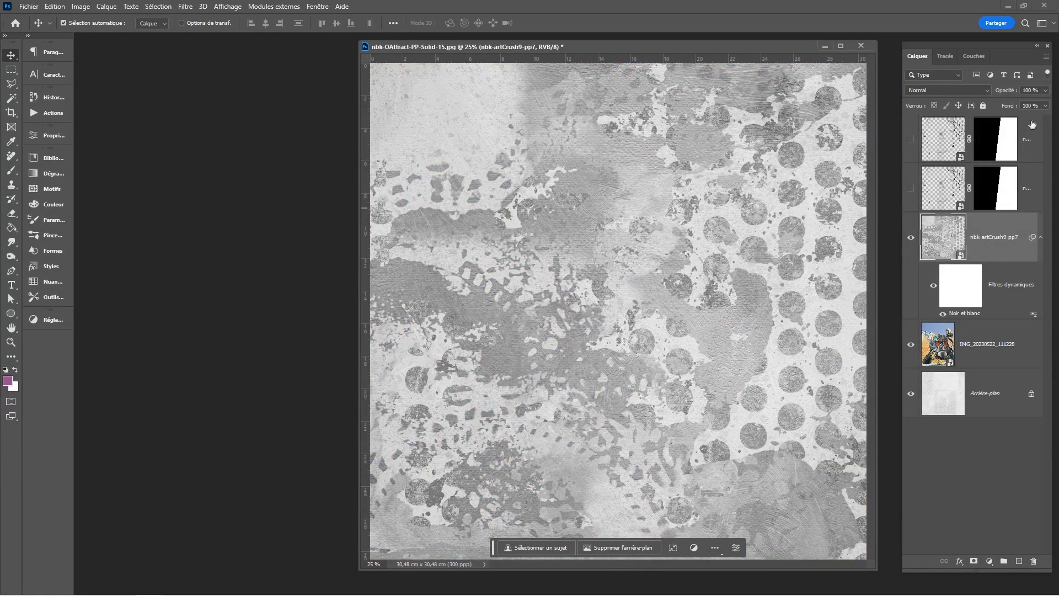
Lower the opacity of the nbk-artCrush9-pp7 layer to 63%
{"action": "left_click", "coordinate": [1046, 92]}
{"action": "left_click_drag", "start_coordinate": [1044, 106], "coordinate": [1027, 103]}
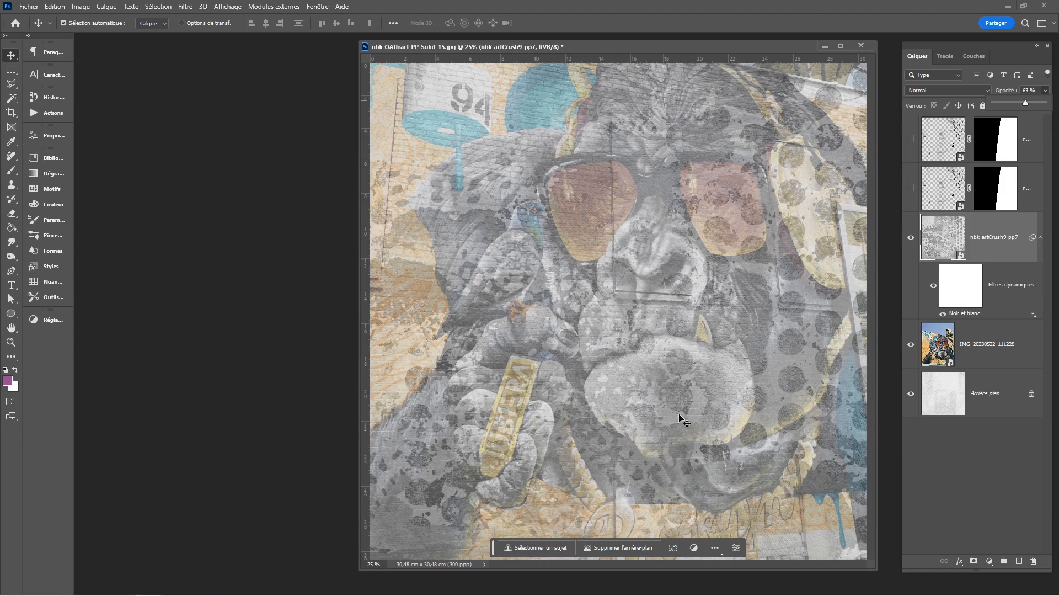
Mask nbk-artCrush9-pp7 to a polygonal area right of a slanted line from about 21 cm on the top edge to 17 cm on the bottom edge
{"action": "left_click", "coordinate": [14, 85]}
{"action": "left_click", "coordinate": [63, 96]}
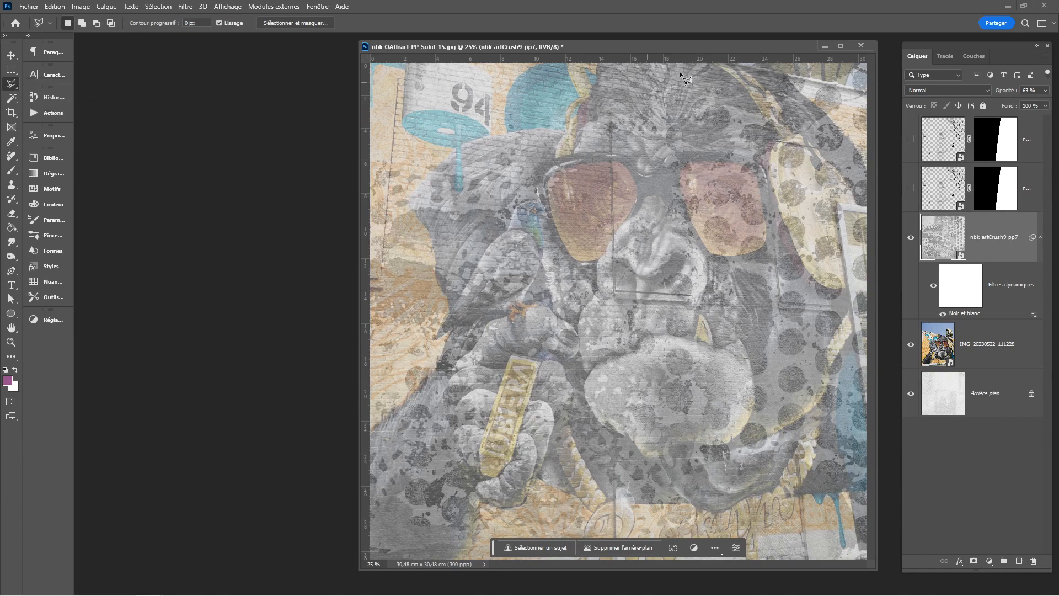
{"action": "left_click", "coordinate": [710, 62]}
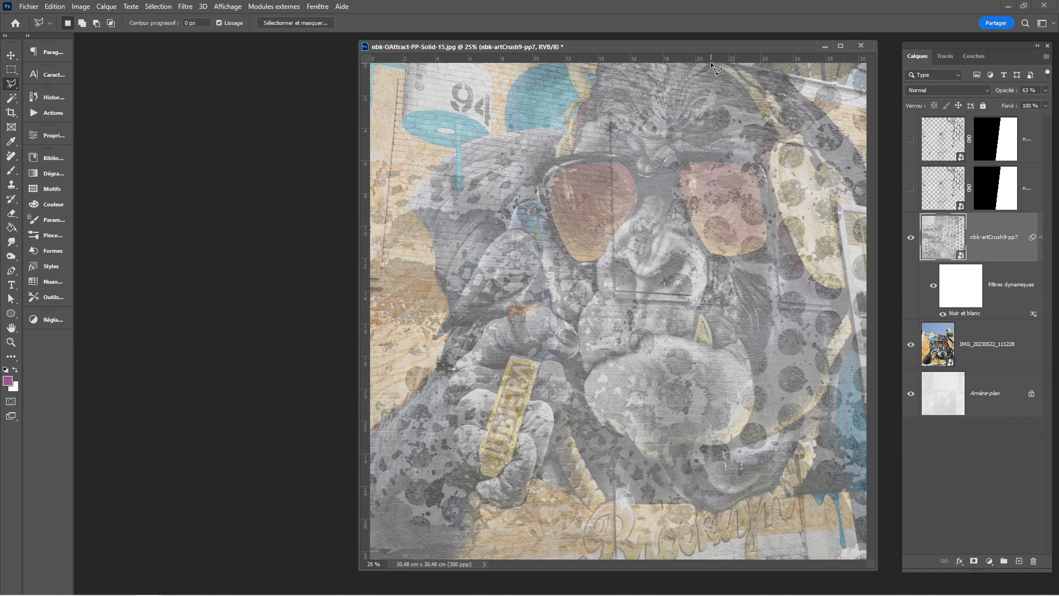
{"action": "left_click", "coordinate": [646, 558]}
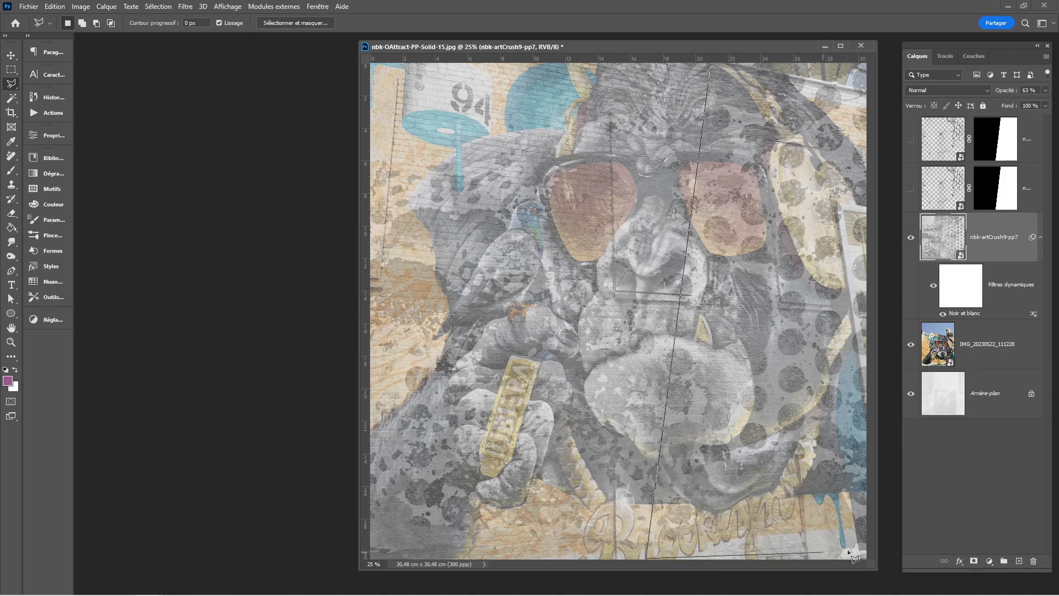
{"action": "left_click", "coordinate": [874, 557]}
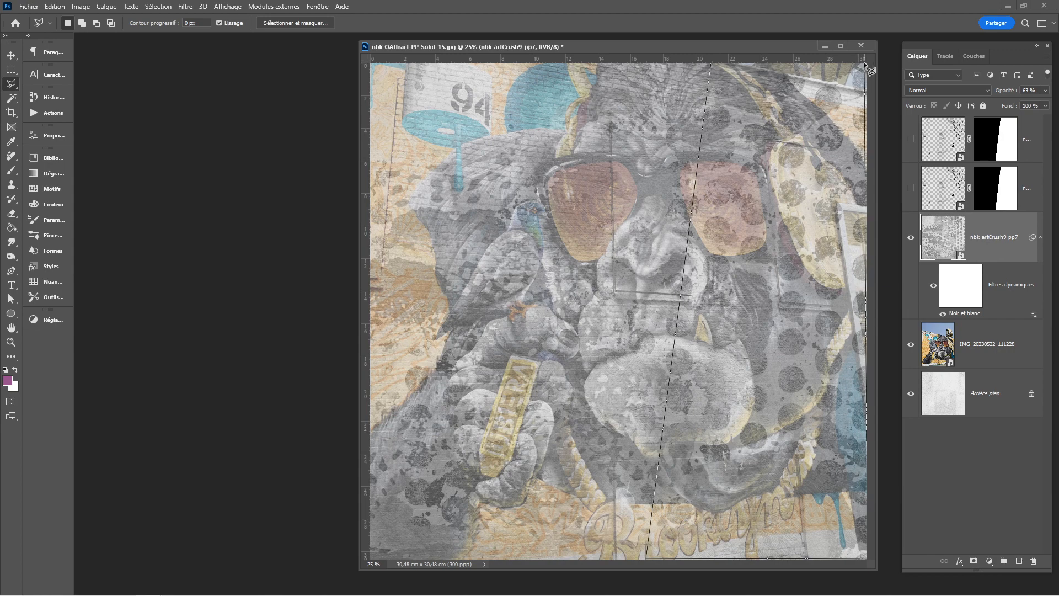
{"action": "double_click", "coordinate": [712, 65]}
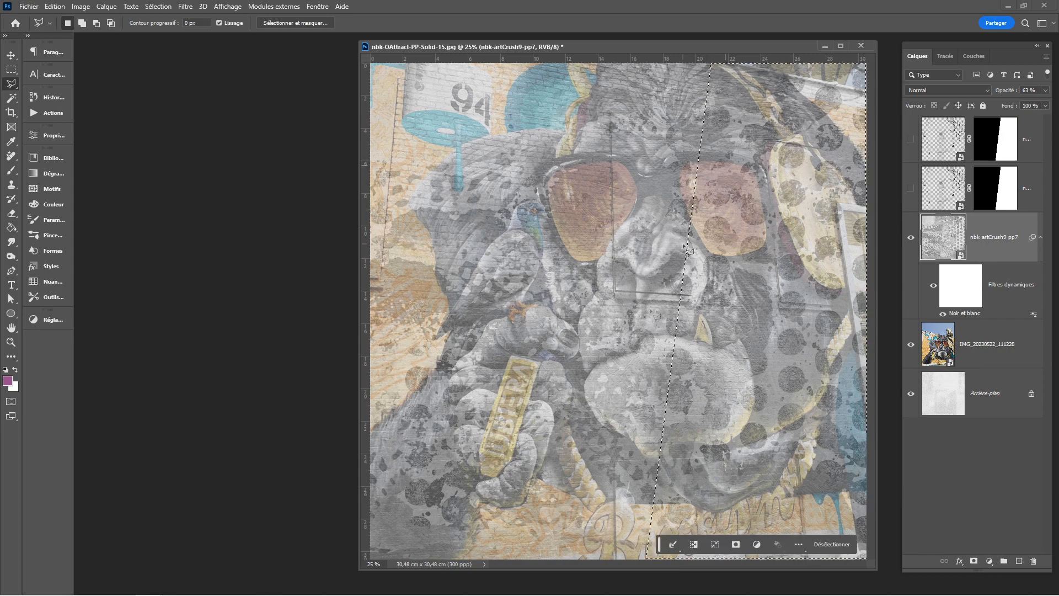
{"action": "left_click", "coordinate": [735, 544]}
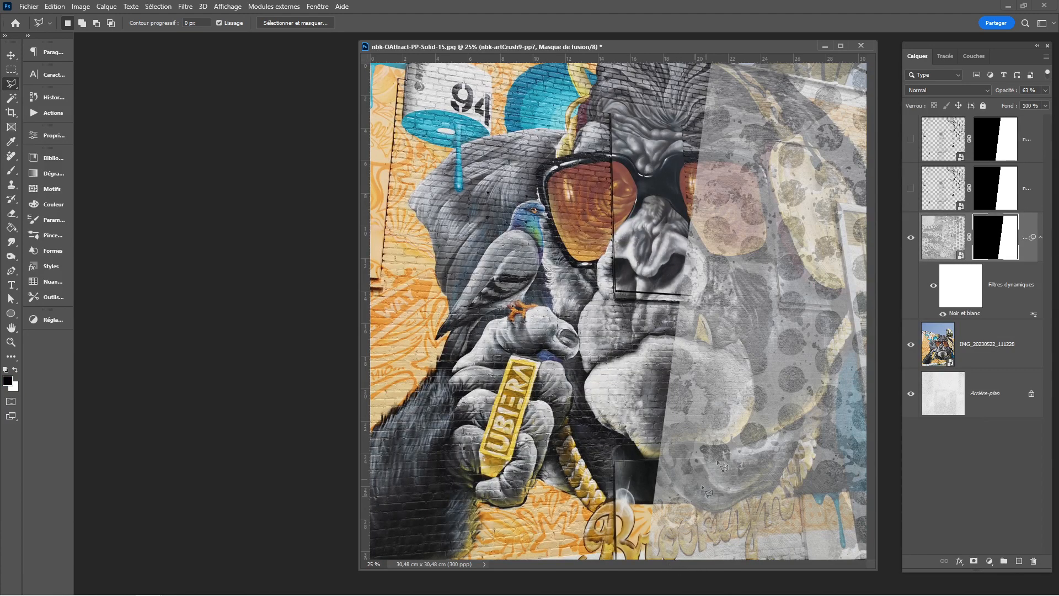
{"action": "left_click", "coordinate": [11, 55]}
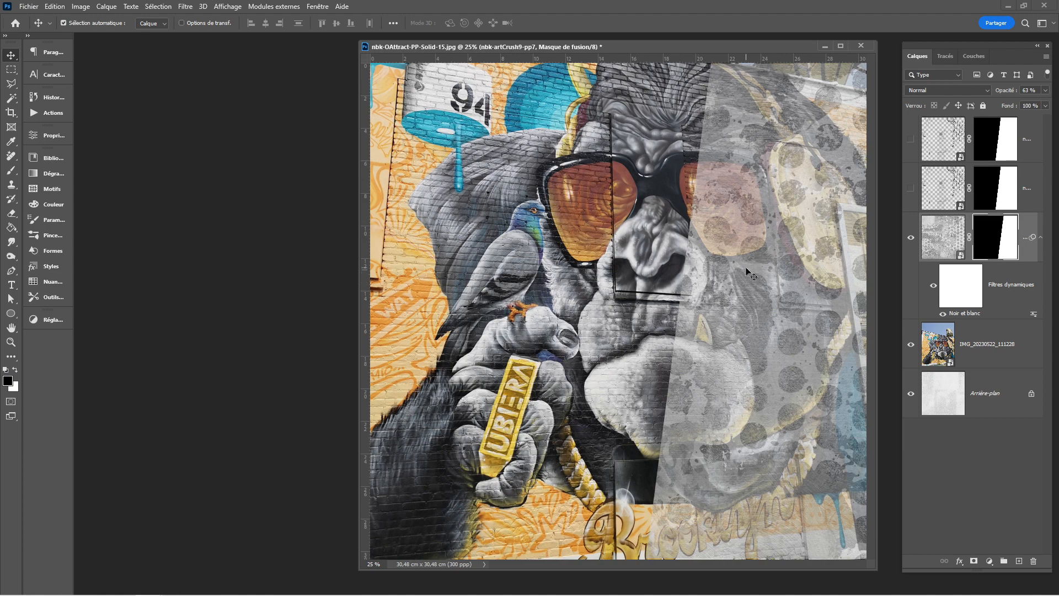
Scale the masked nbk-artCrush9-pp7 layer to 102.56% by extending its left side, keeping the right side in place
{"action": "key", "text": "ctrl+t"}
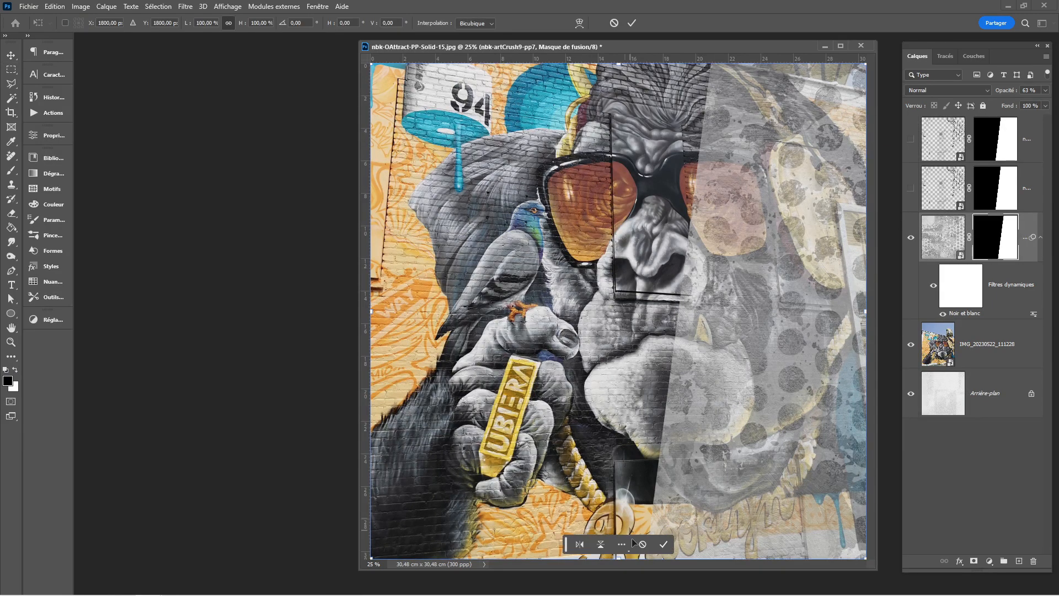
{"action": "left_click_drag", "start_coordinate": [373, 310], "coordinate": [359, 311]}
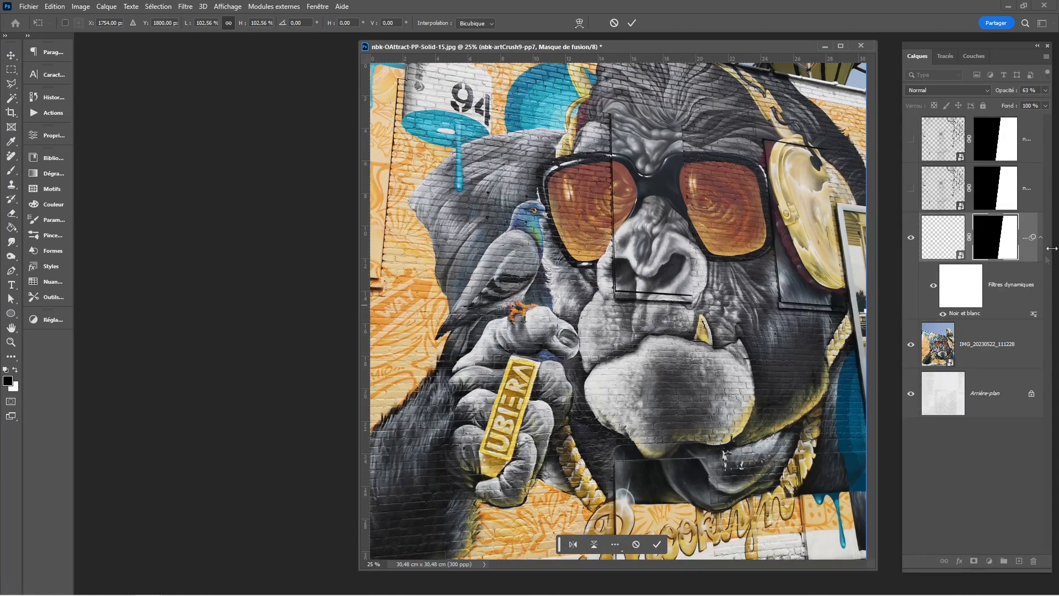
{"action": "left_click", "coordinate": [1028, 252]}
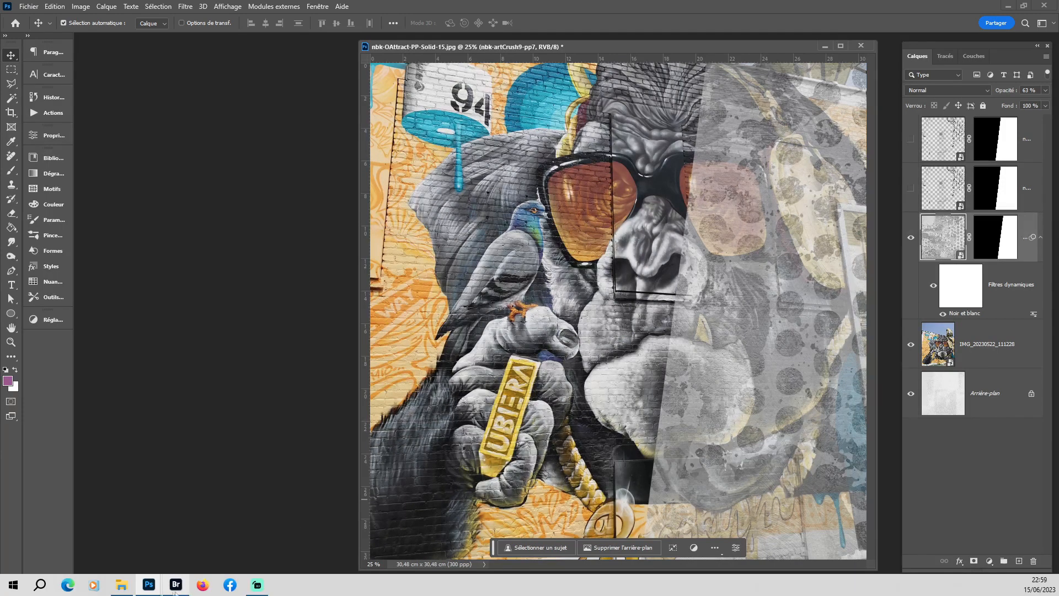
Switch to Adobe Bridge and place the nbk-anything-is-possible-brushmix9 image from the NBK-anything-is-possible folder into the composition
{"action": "left_click", "coordinate": [176, 586]}
{"action": "scroll", "coordinate": [254, 367], "scroll_direction": "up", "scroll_amount": 15}
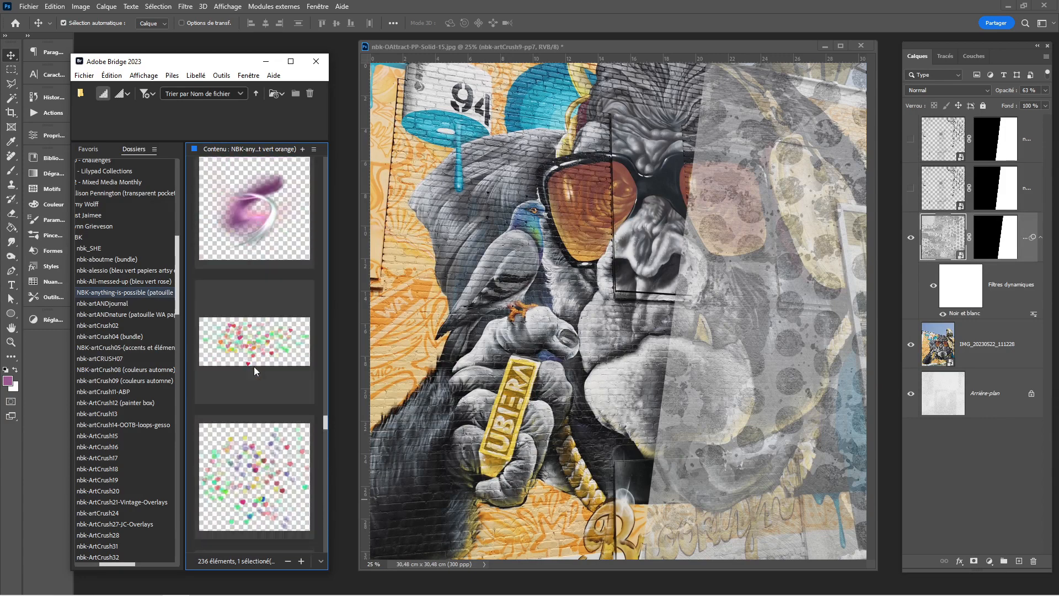
{"action": "scroll", "coordinate": [254, 366], "scroll_direction": "up", "scroll_amount": 15}
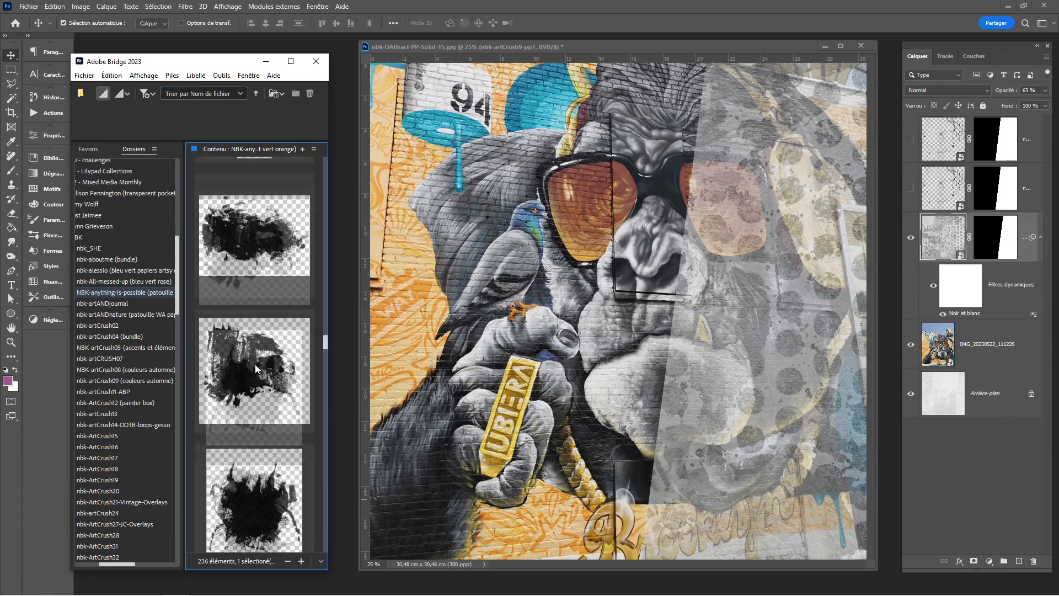
{"action": "scroll", "coordinate": [260, 346], "scroll_direction": "down", "scroll_amount": 5}
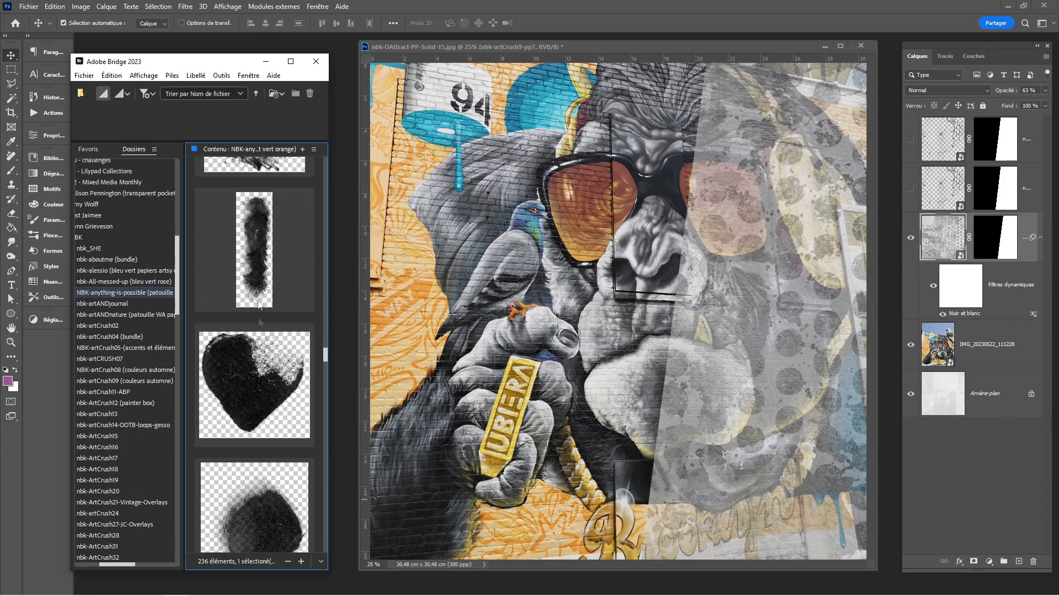
{"action": "scroll", "coordinate": [257, 284], "scroll_direction": "up", "scroll_amount": 3}
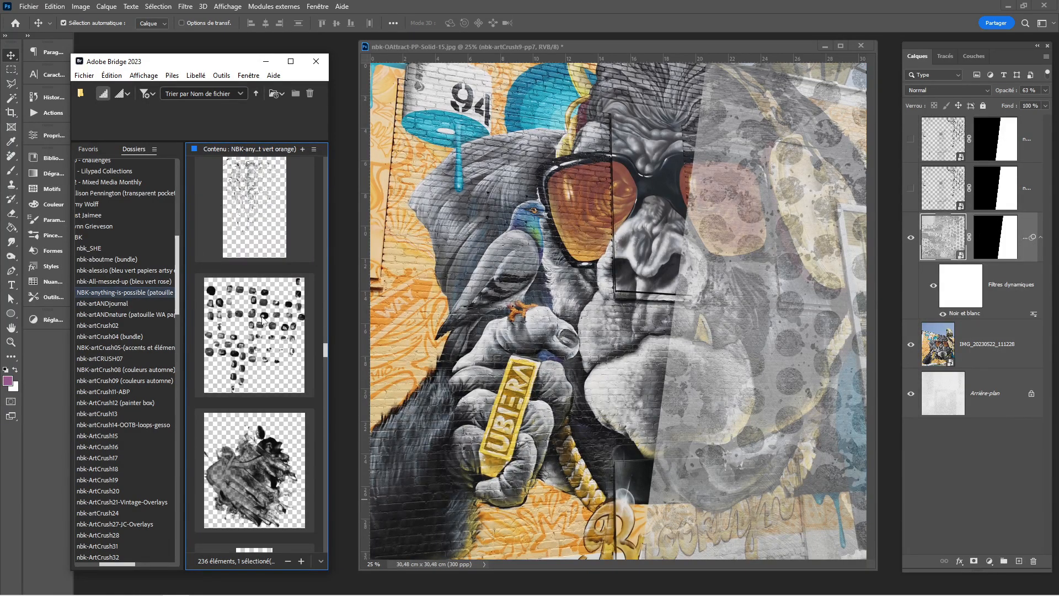
{"action": "left_click_drag", "start_coordinate": [263, 329], "coordinate": [763, 326]}
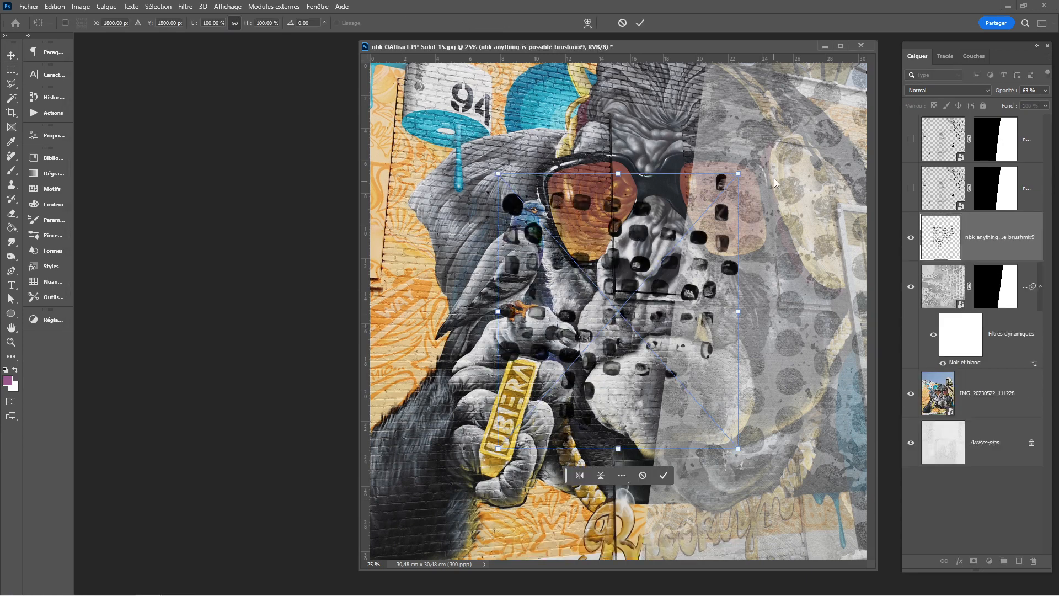
Scale the placed brush marks to 58.75%, rotate them about -50°, and position them over the lower right of the gorilla
{"action": "left_click_drag", "start_coordinate": [740, 173], "coordinate": [639, 287]}
{"action": "left_click_drag", "start_coordinate": [612, 332], "coordinate": [820, 382]}
{"action": "left_click_drag", "start_coordinate": [851, 323], "coordinate": [748, 281]}
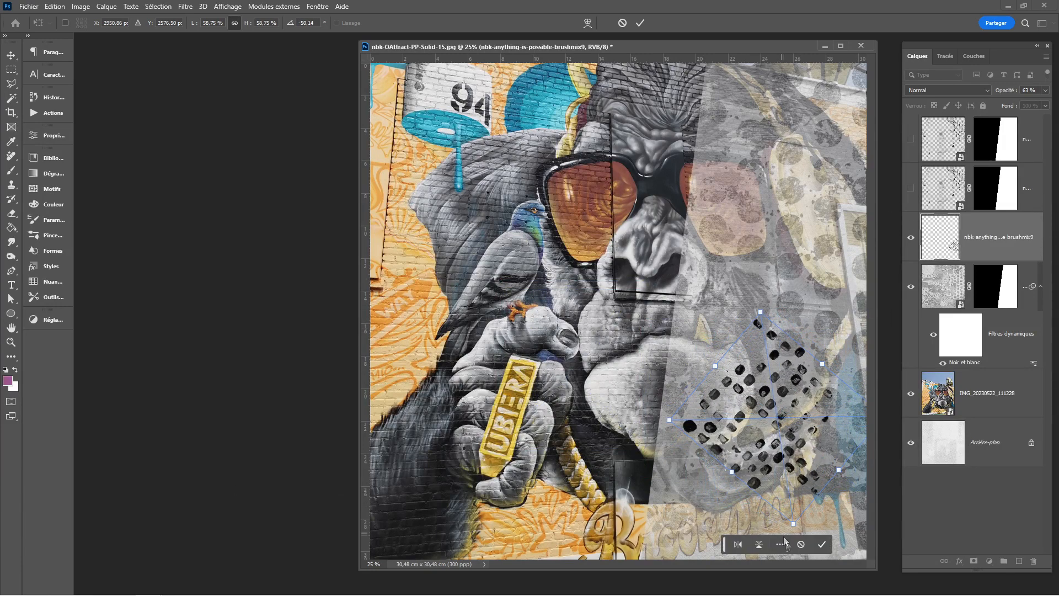
{"action": "left_click", "coordinate": [821, 544]}
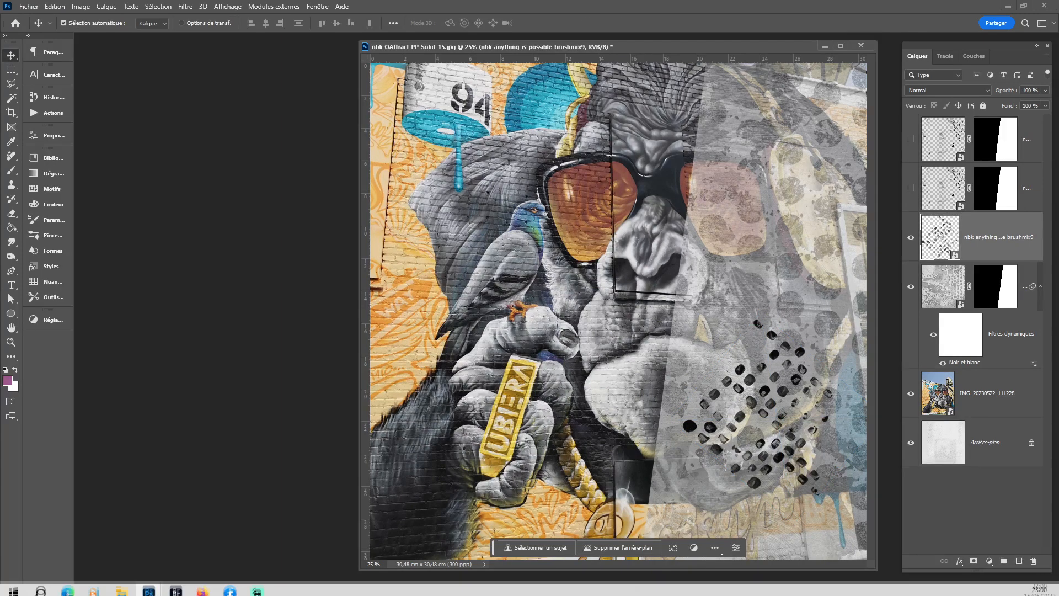
Place nbk-anything-is-possible-ABP-threat from Adobe Bridge along the upper part of the overlay's slanted edge
{"action": "left_click", "coordinate": [176, 592]}
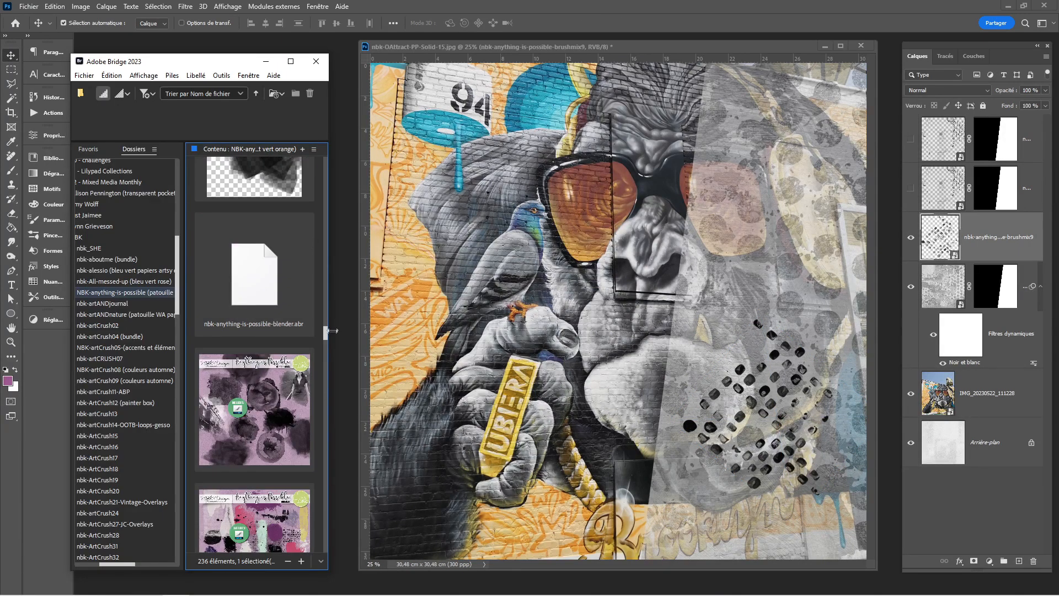
{"action": "left_click_drag", "start_coordinate": [326, 338], "coordinate": [330, 152]}
{"action": "scroll", "coordinate": [283, 263], "scroll_direction": "down", "scroll_amount": 10}
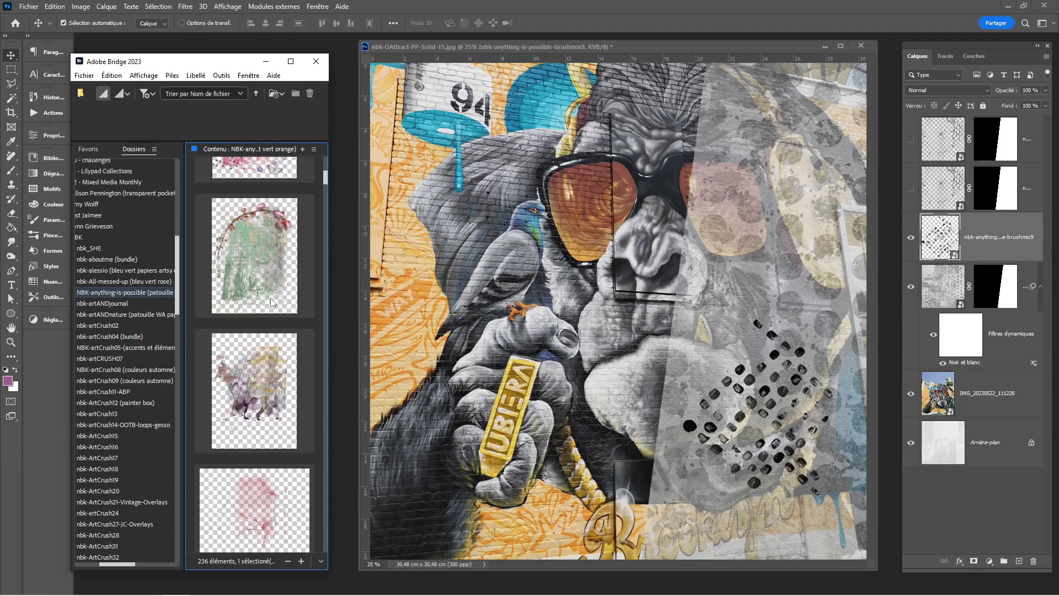
{"action": "scroll", "coordinate": [269, 303], "scroll_direction": "down", "scroll_amount": 5}
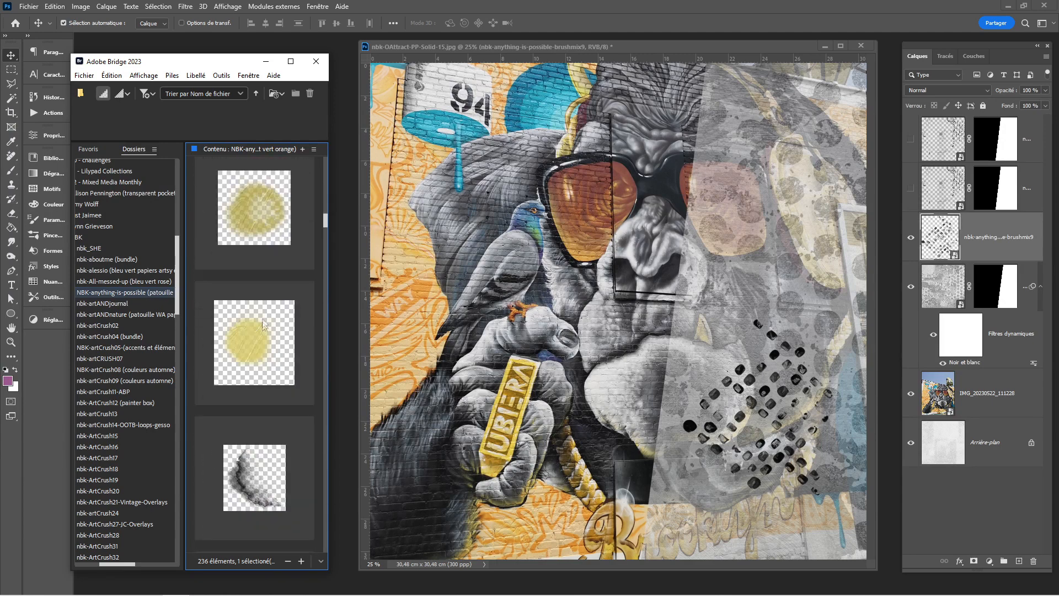
{"action": "left_click_drag", "start_coordinate": [326, 230], "coordinate": [316, 308]}
{"action": "scroll", "coordinate": [316, 307], "scroll_direction": "down", "scroll_amount": 6}
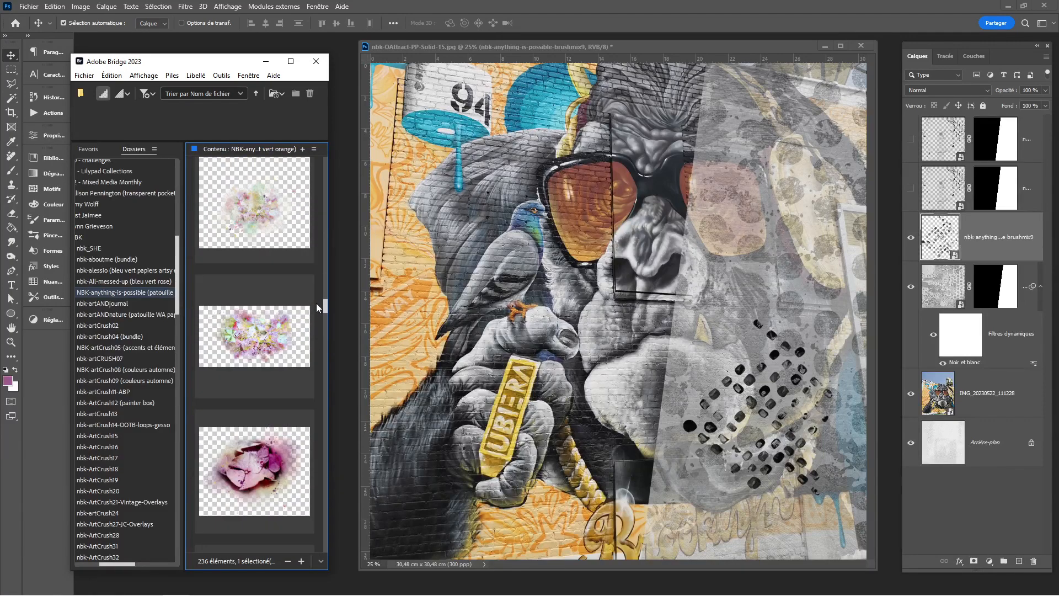
{"action": "mouse_move", "coordinate": [313, 315]}
{"action": "left_mouse_down"}
{"action": "mouse_move", "coordinate": [310, 274]}
{"action": "mouse_move", "coordinate": [309, 301]}
{"action": "left_mouse_up"}
{"action": "mouse_move", "coordinate": [260, 252]}
{"action": "left_mouse_down"}
{"action": "mouse_move", "coordinate": [540, 281]}
{"action": "mouse_move", "coordinate": [806, 336]}
{"action": "mouse_move", "coordinate": [739, 326]}
{"action": "mouse_move", "coordinate": [738, 263]}
{"action": "mouse_move", "coordinate": [622, 194]}
{"action": "mouse_move", "coordinate": [687, 163]}
{"action": "mouse_move", "coordinate": [730, 117]}
{"action": "mouse_move", "coordinate": [706, 154]}
{"action": "left_mouse_up"}
{"action": "key", "text": "Return"}
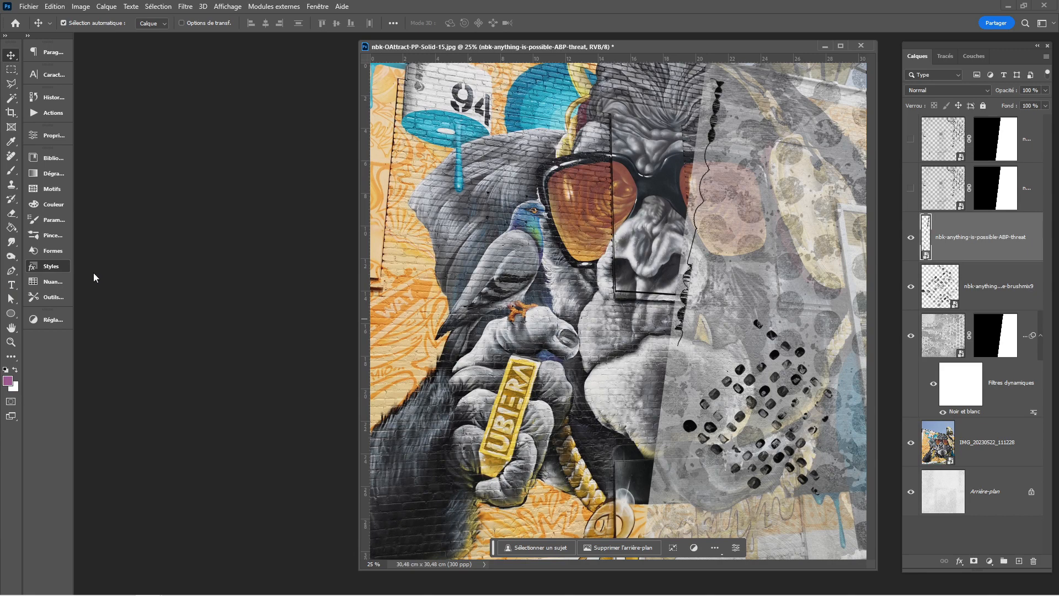
Apply the fourth ombres shadow style to the ABP-threat layer, with a drop shadow distance of 6 px and size of 9 px
{"action": "left_click", "coordinate": [49, 266]}
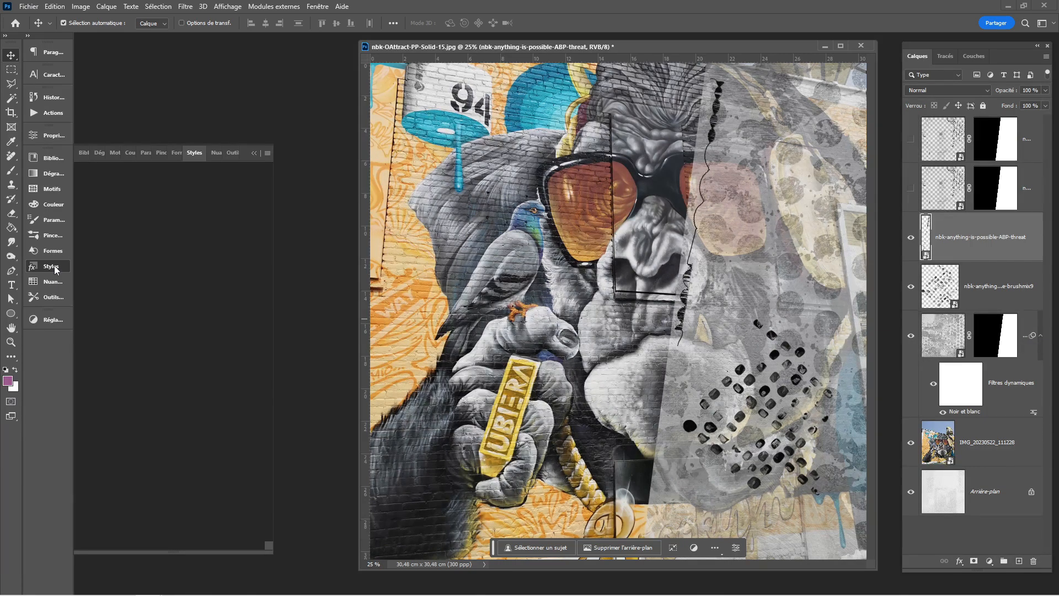
{"action": "left_click", "coordinate": [190, 157]}
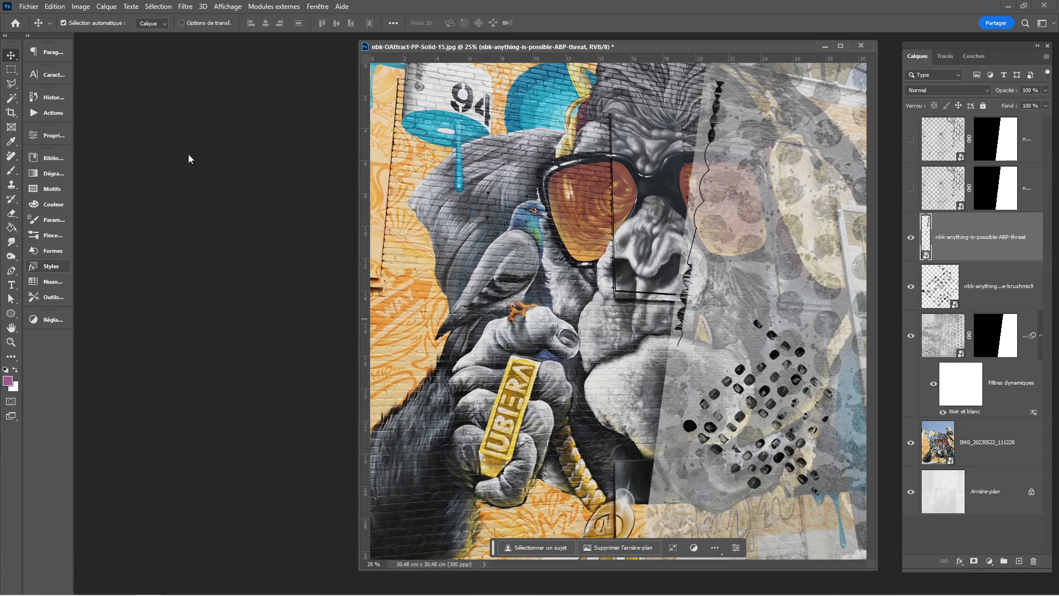
{"action": "left_click", "coordinate": [51, 266]}
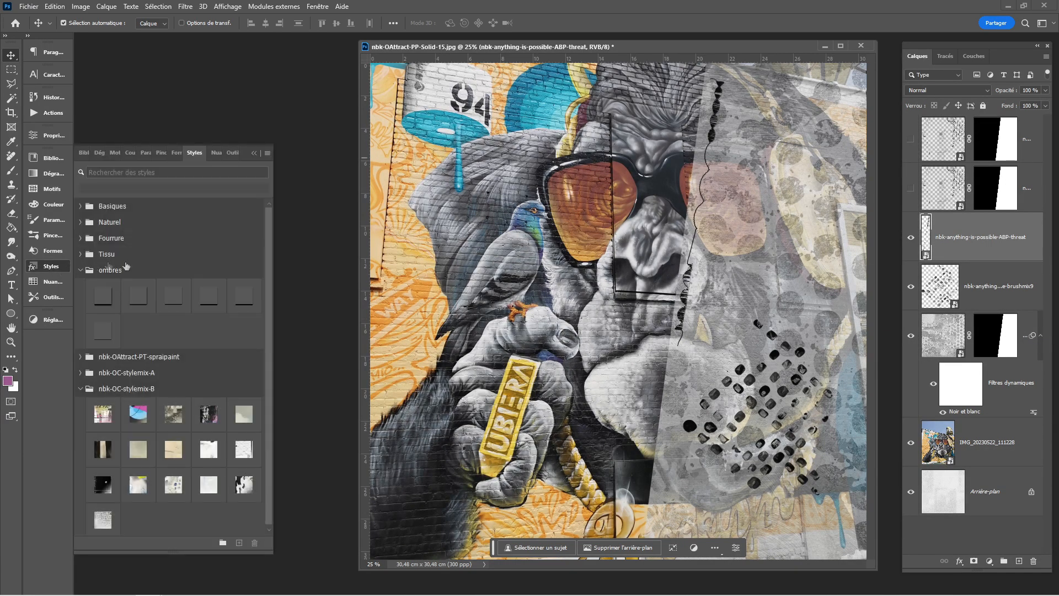
{"action": "left_click", "coordinate": [209, 297]}
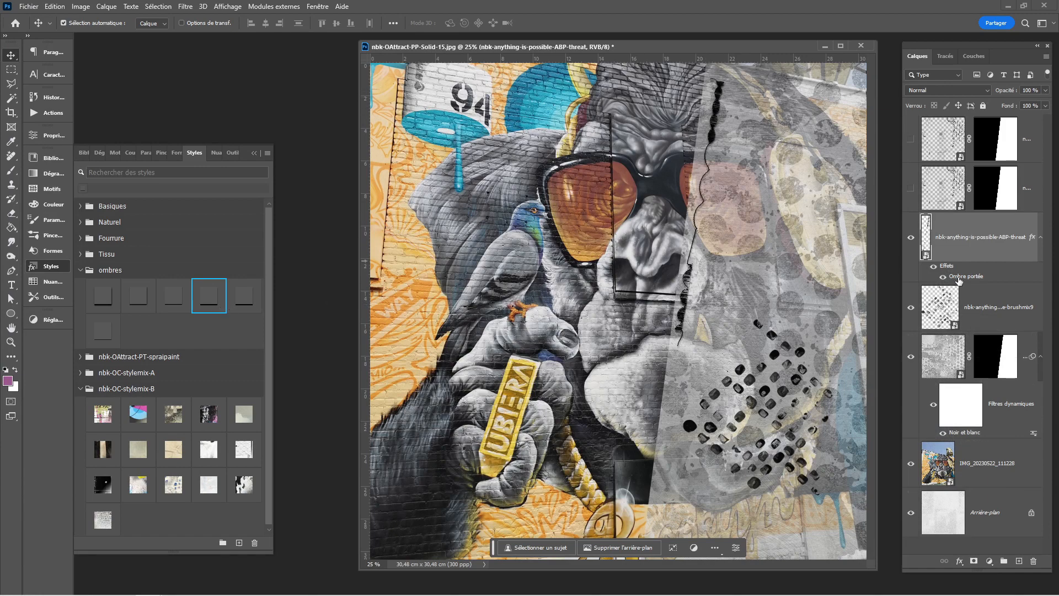
{"action": "double_click", "coordinate": [602, 216]}
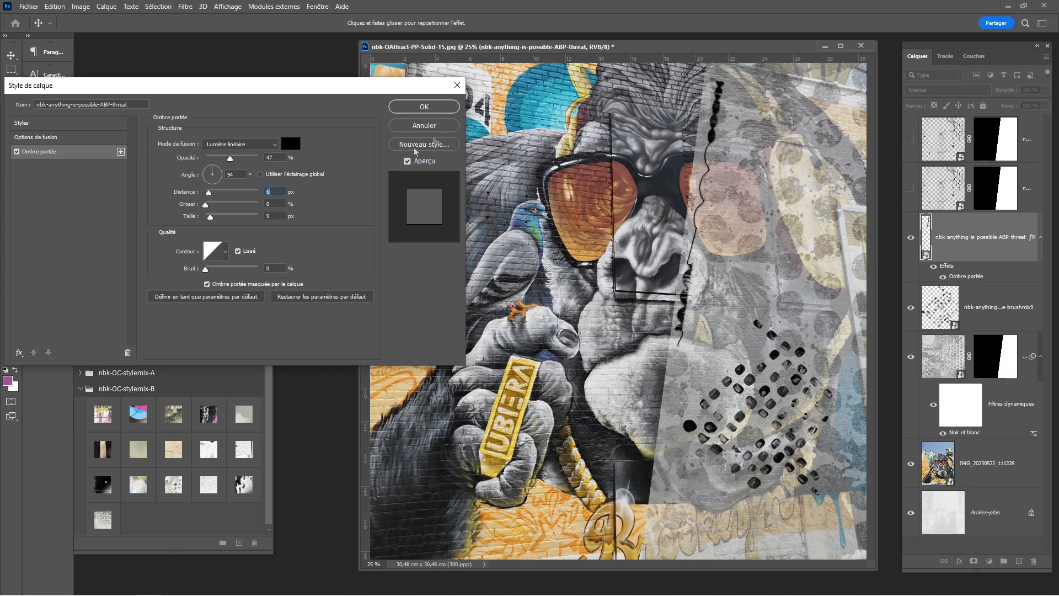
{"action": "left_click", "coordinate": [449, 108]}
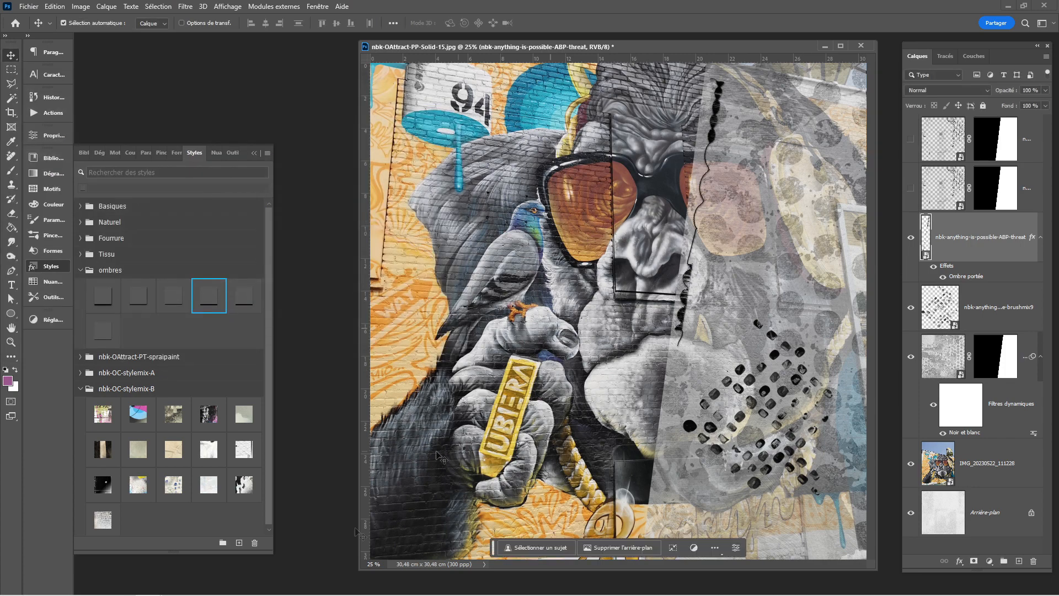
Switch to Adobe Bridge and place nbk-artANDjournal-inky-flowers-04 from the nbk-artANDjournal folder into the composition
{"action": "left_click", "coordinate": [176, 585]}
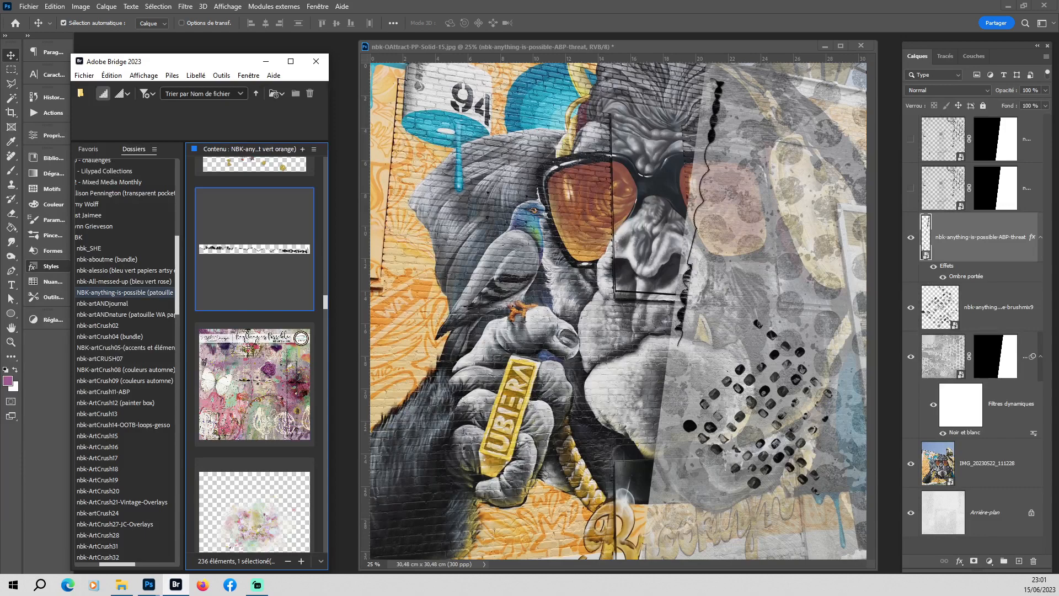
{"action": "scroll", "coordinate": [324, 312], "scroll_direction": "down", "scroll_amount": 5}
{"action": "mouse_move", "coordinate": [323, 314]}
{"action": "left_mouse_down"}
{"action": "mouse_move", "coordinate": [306, 481]}
{"action": "mouse_move", "coordinate": [288, 521]}
{"action": "left_mouse_up"}
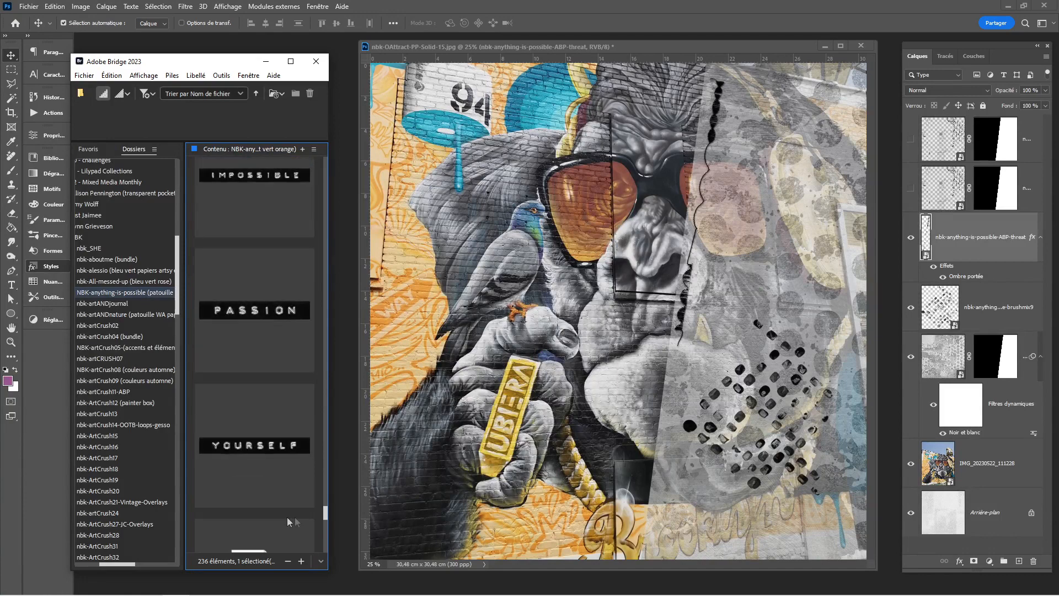
{"action": "left_click", "coordinate": [100, 303]}
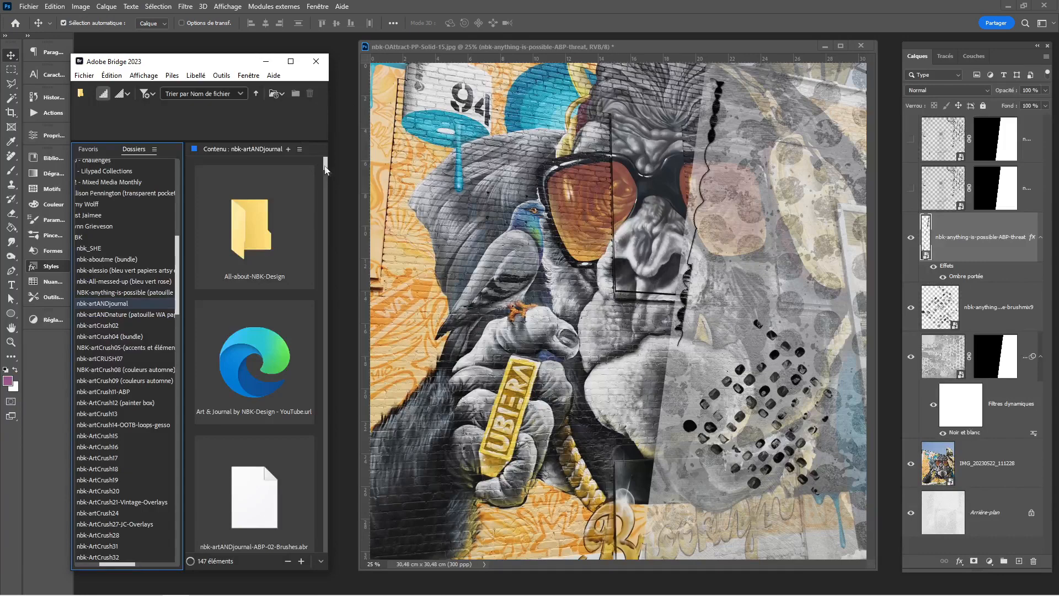
{"action": "left_click_drag", "start_coordinate": [325, 177], "coordinate": [325, 189]}
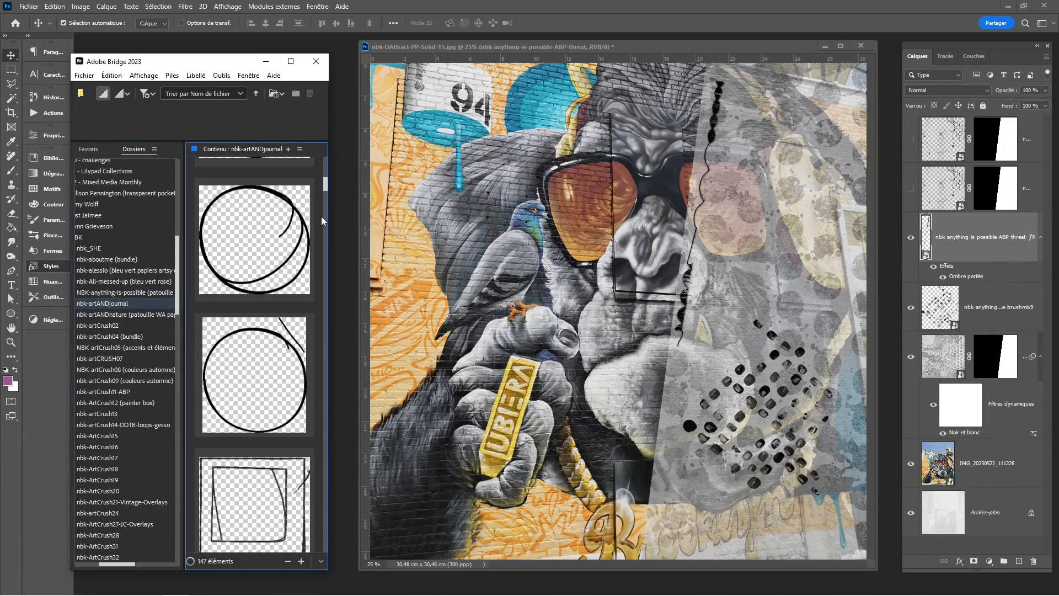
{"action": "mouse_move", "coordinate": [325, 190]}
{"action": "left_mouse_down"}
{"action": "mouse_move", "coordinate": [325, 266]}
{"action": "mouse_move", "coordinate": [328, 250]}
{"action": "left_mouse_up"}
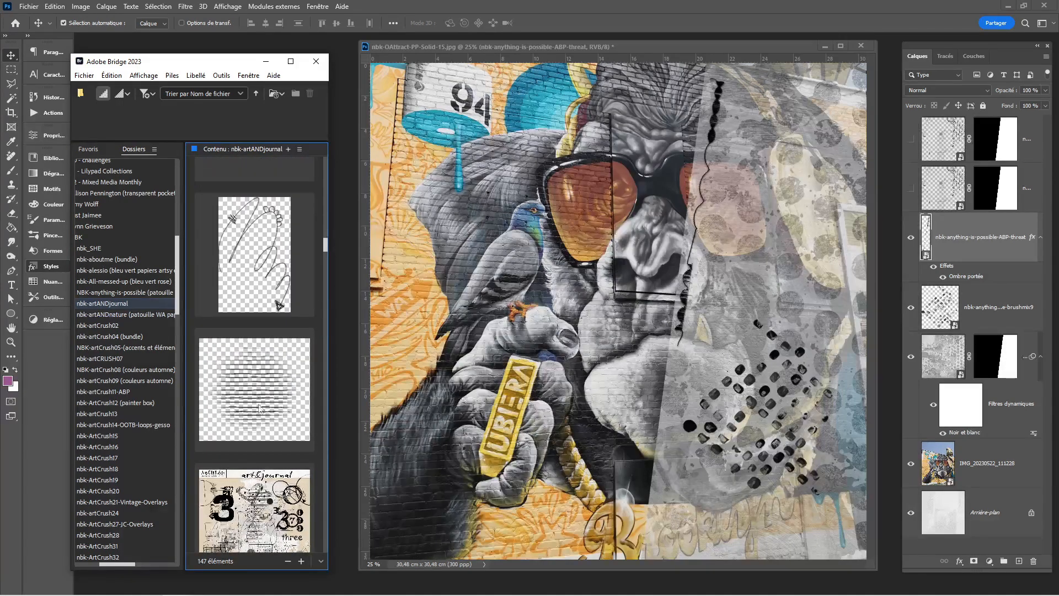
{"action": "scroll", "coordinate": [251, 435], "scroll_direction": "down", "scroll_amount": 10}
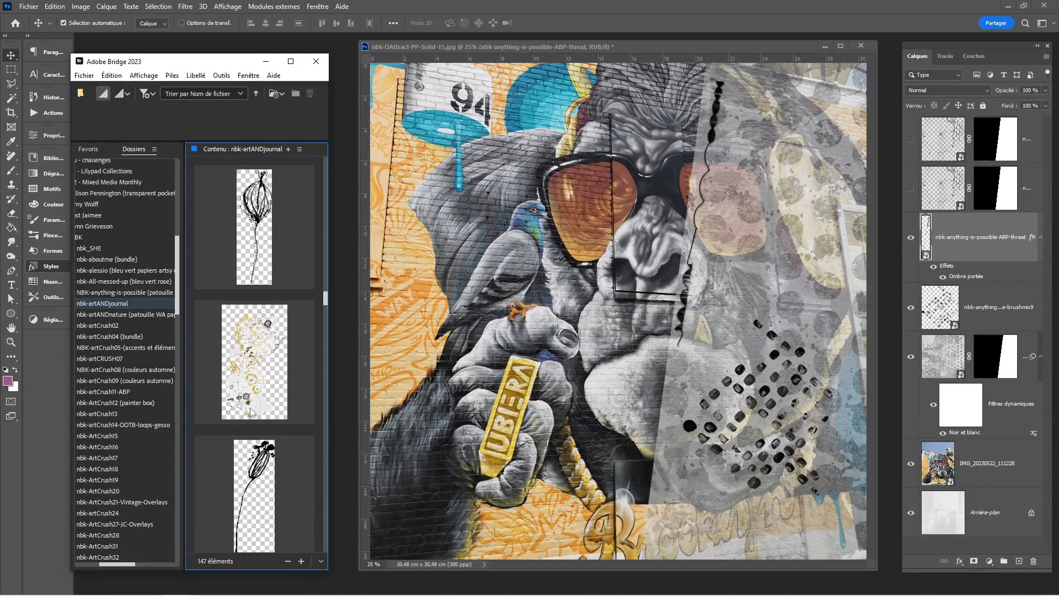
{"action": "mouse_move", "coordinate": [254, 312]}
{"action": "left_mouse_down"}
{"action": "mouse_move", "coordinate": [541, 353]}
{"action": "mouse_move", "coordinate": [816, 292]}
{"action": "mouse_move", "coordinate": [817, 281]}
{"action": "left_mouse_up"}
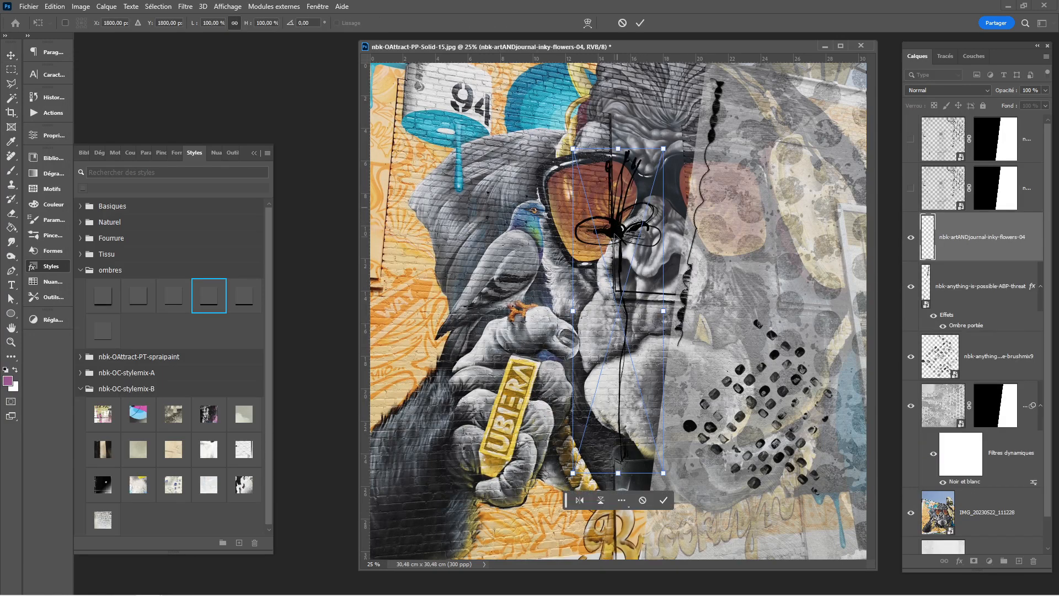
Shrink the inky flower and position it upright near the right edge of the lower part of the canvas
{"action": "left_click_drag", "start_coordinate": [616, 236], "coordinate": [817, 287]}
{"action": "left_click_drag", "start_coordinate": [772, 202], "coordinate": [804, 306]}
{"action": "key", "text": "Return"}
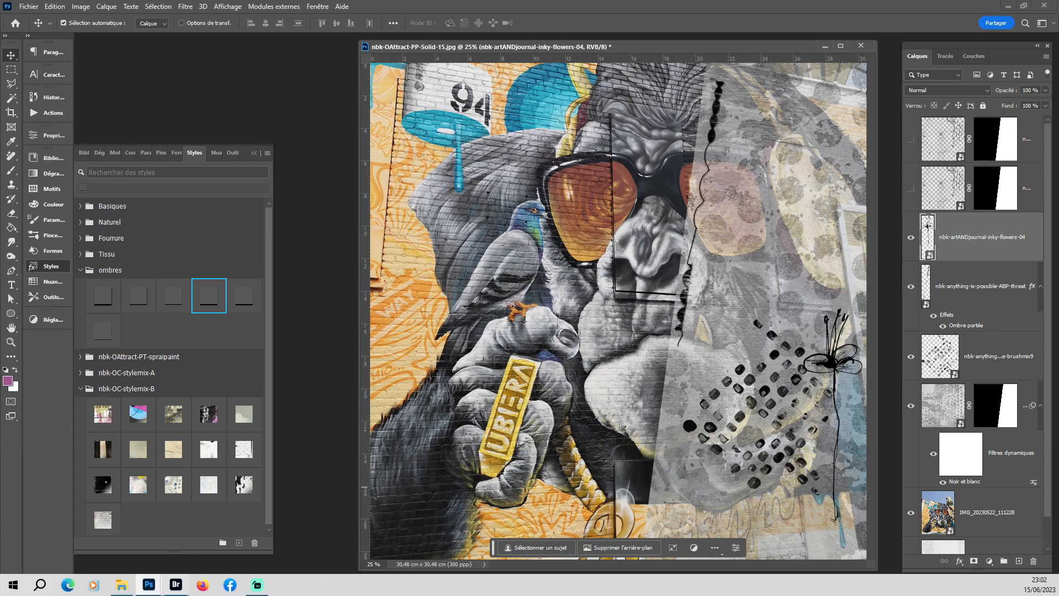
Place the nbk-artANDjournal-WA-art-is-for-everyone word art from Adobe Bridge over the brush marks, beside the flower stem
{"action": "left_click", "coordinate": [175, 586]}
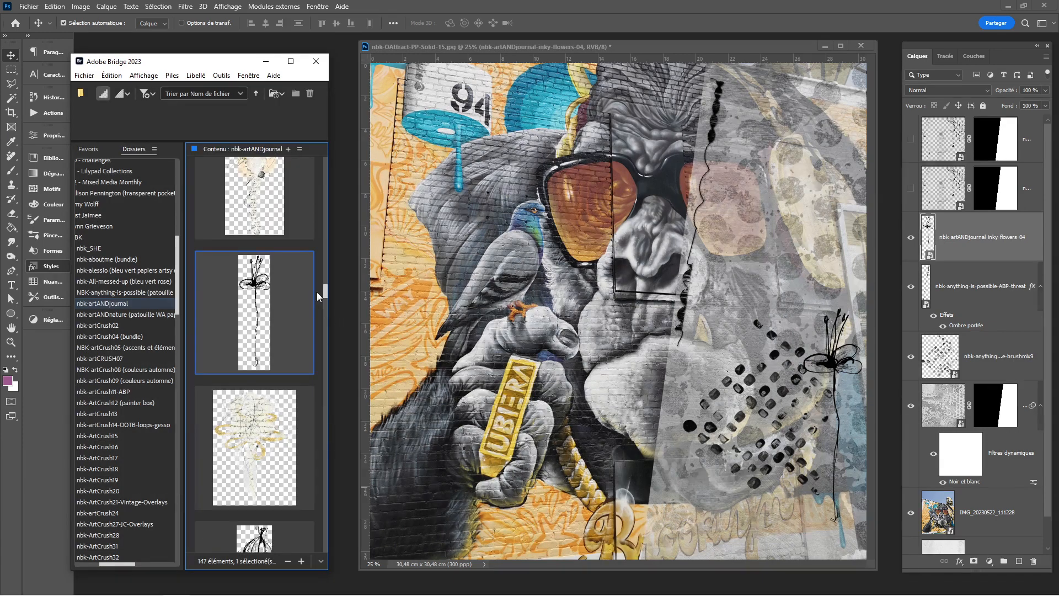
{"action": "left_click_drag", "start_coordinate": [327, 295], "coordinate": [321, 426]}
{"action": "left_click_drag", "start_coordinate": [261, 298], "coordinate": [607, 397]}
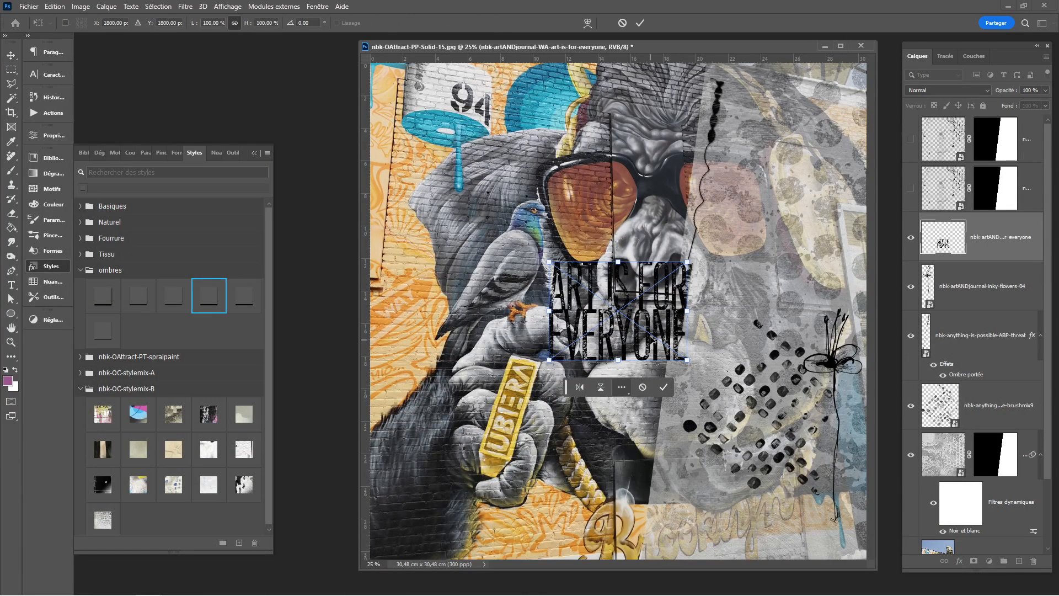
{"action": "left_click_drag", "start_coordinate": [643, 359], "coordinate": [782, 521]}
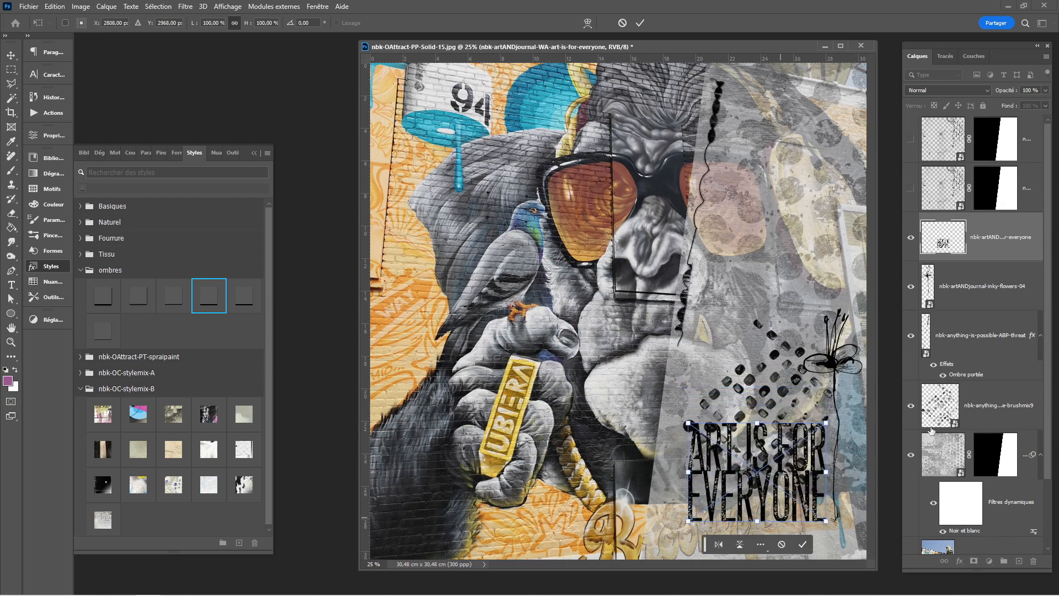
Hide the nbk-anything-is-possible-brushmix9 layer and move the ART IS FOR EVERYONE word art slightly upward
{"action": "left_click", "coordinate": [912, 407]}
{"action": "left_click", "coordinate": [911, 407]}
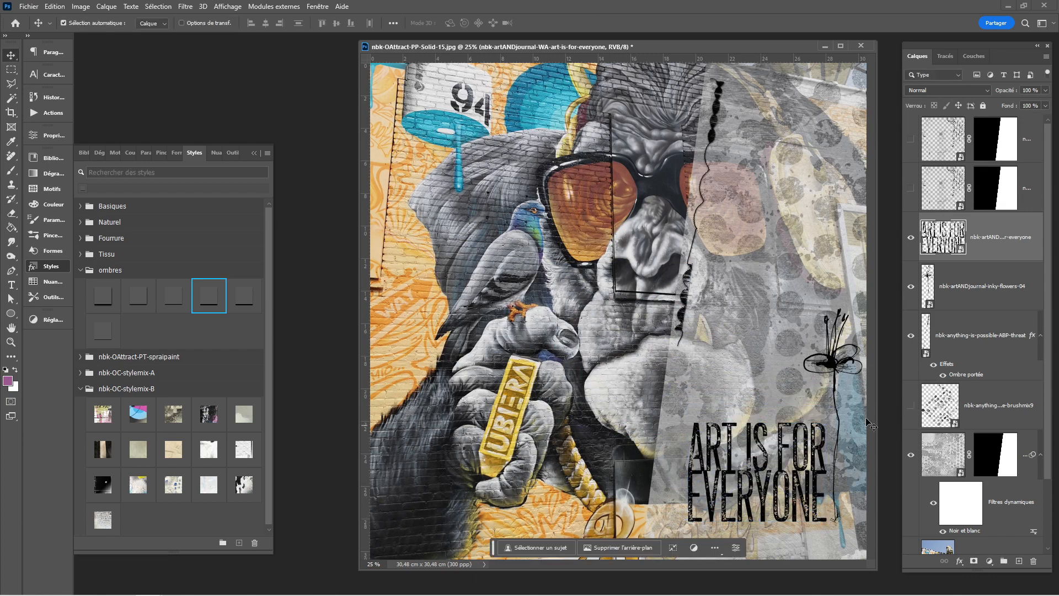
{"action": "left_click", "coordinate": [763, 472]}
{"action": "key", "text": "6"}
{"action": "key", "text": "3"}
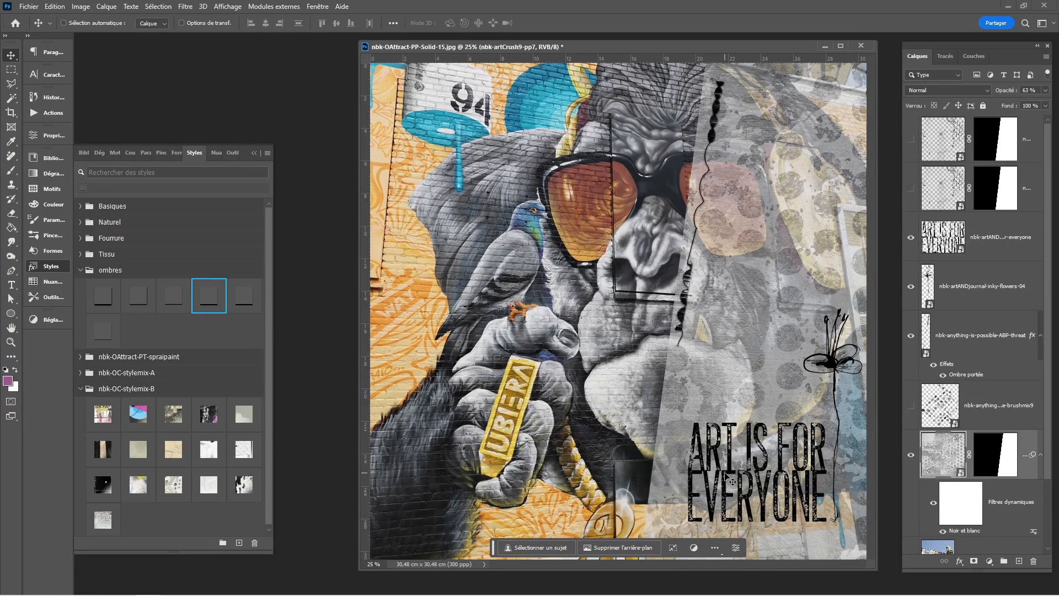
{"action": "left_click_drag", "start_coordinate": [752, 448], "coordinate": [749, 413]}
{"action": "left_click_drag", "start_coordinate": [746, 420], "coordinate": [745, 420]}
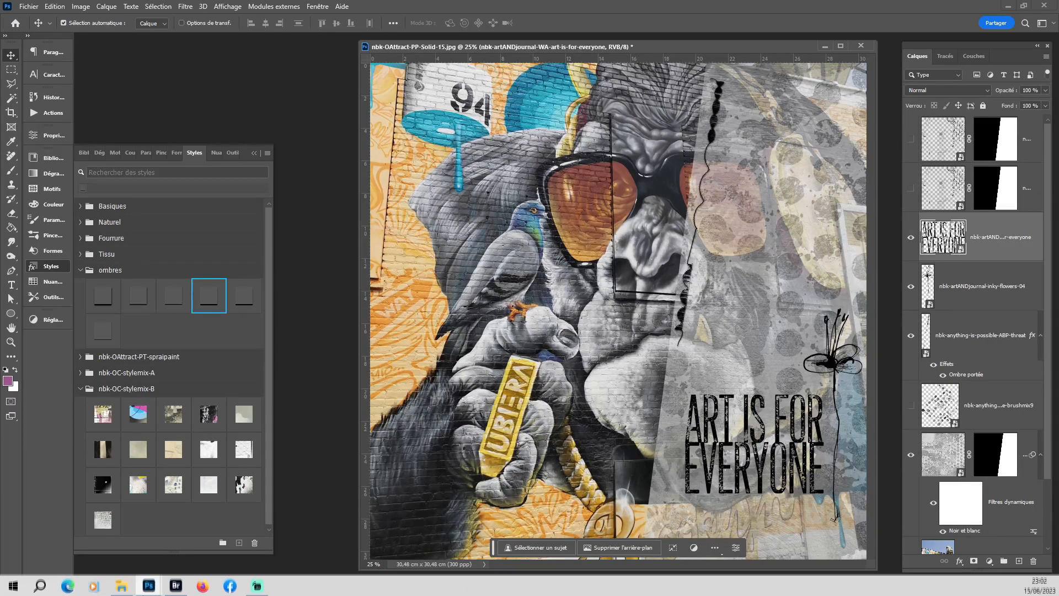
Place the black MAKE ART label from Adobe Bridge over the end of EVERYONE and apply the second ombres shadow style
{"action": "left_click", "coordinate": [176, 586]}
{"action": "left_click_drag", "start_coordinate": [326, 442], "coordinate": [325, 474]}
{"action": "left_click_drag", "start_coordinate": [255, 359], "coordinate": [755, 481]}
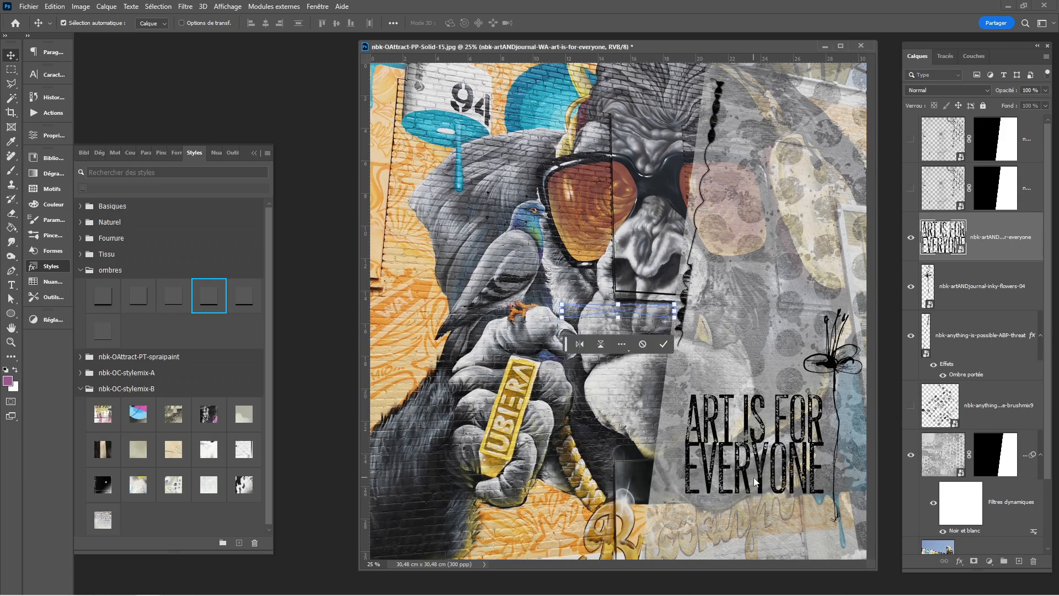
{"action": "left_click_drag", "start_coordinate": [655, 313], "coordinate": [833, 478]}
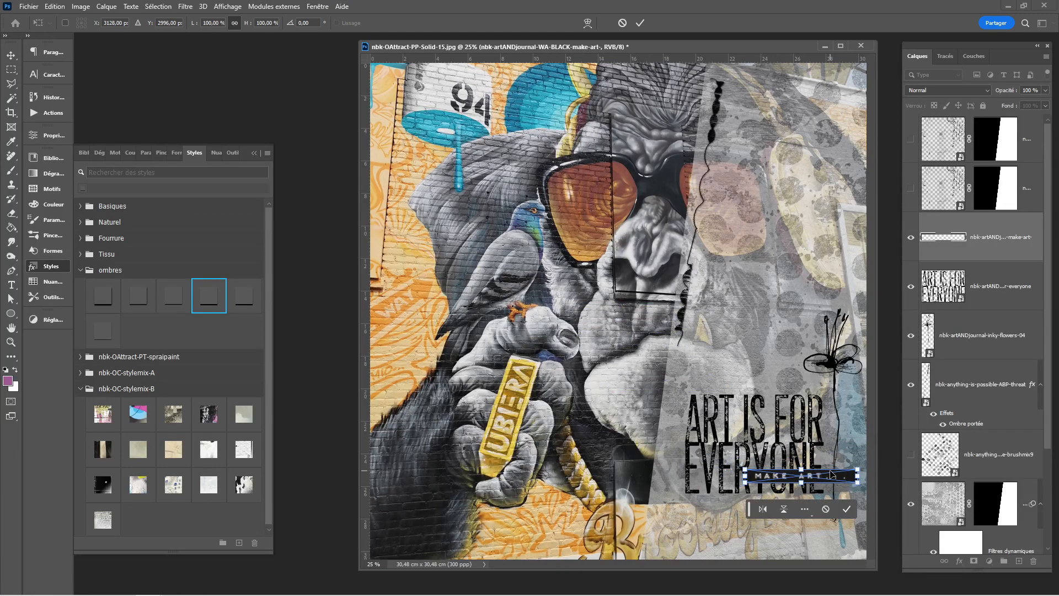
{"action": "key", "text": "Return"}
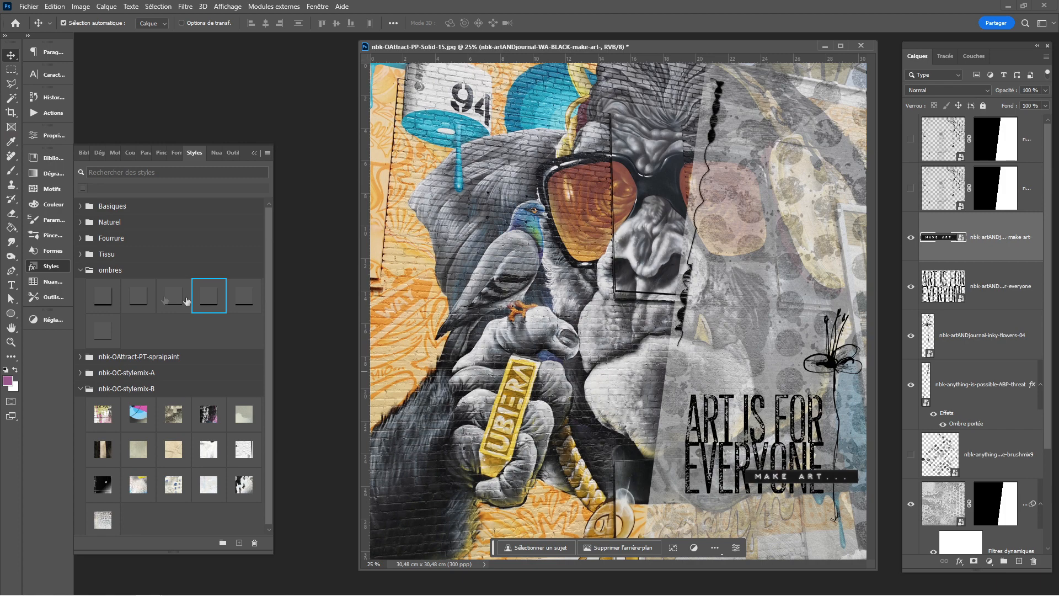
{"action": "left_click", "coordinate": [144, 293]}
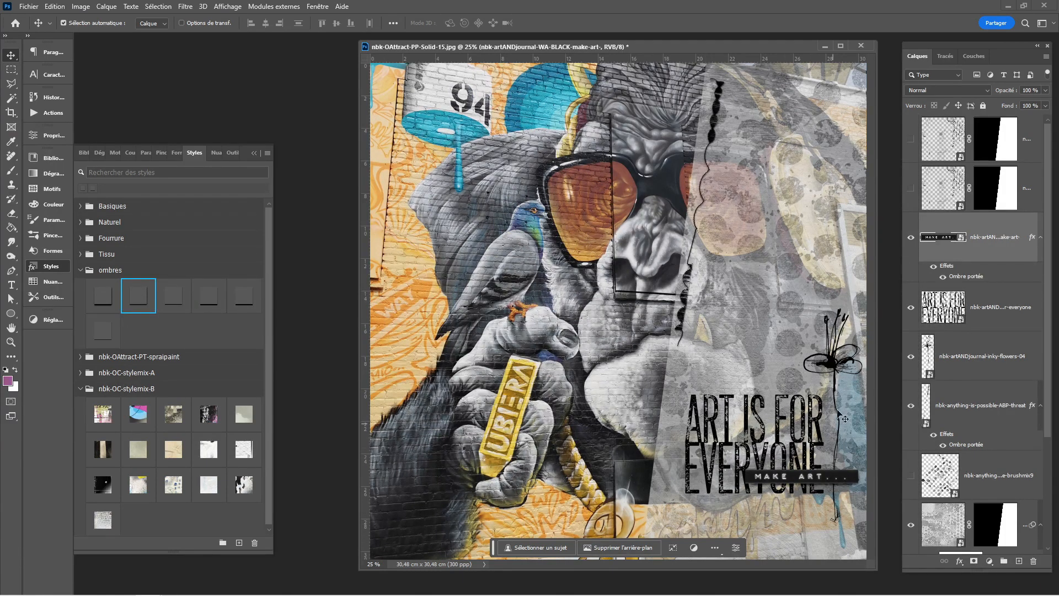
Move the inky flower slightly down so that its stem ends lower beside the word art
{"action": "left_click_drag", "start_coordinate": [829, 368], "coordinate": [829, 381]}
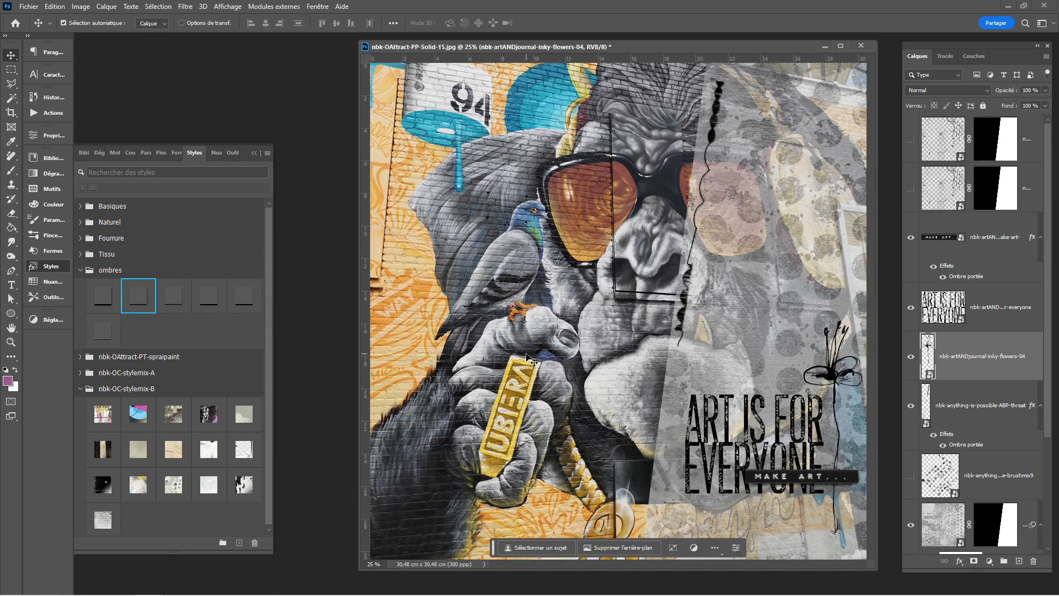